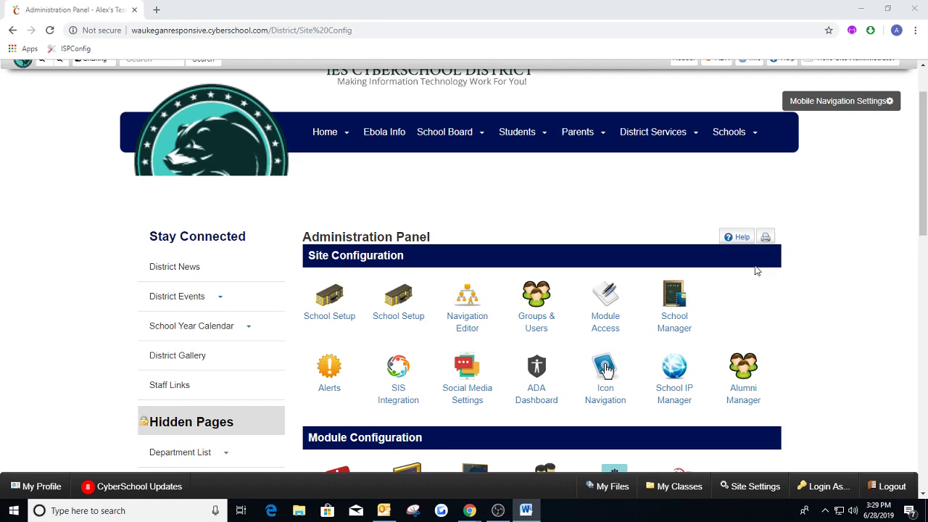
Go to the district home page and open Site Config from there in a second browser tab.
left_click(326, 131)
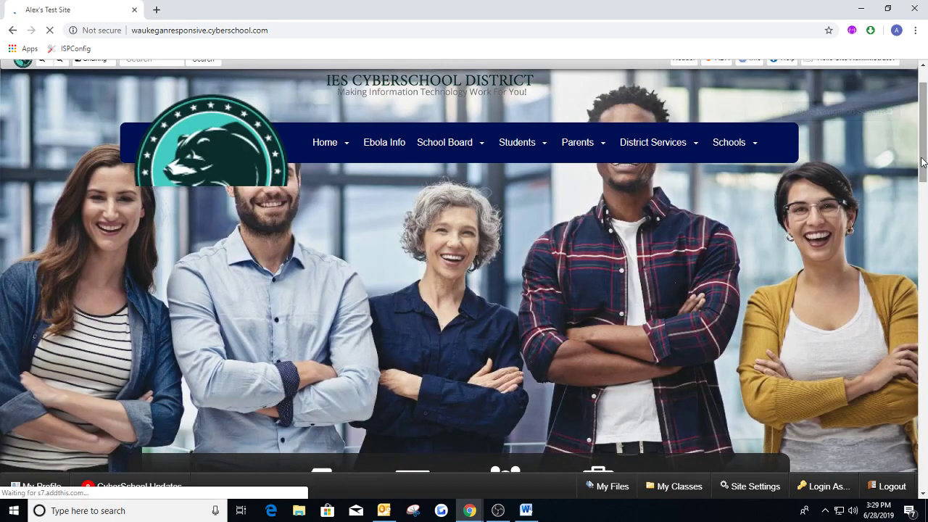
left_click_drag(923, 156, 924, 222)
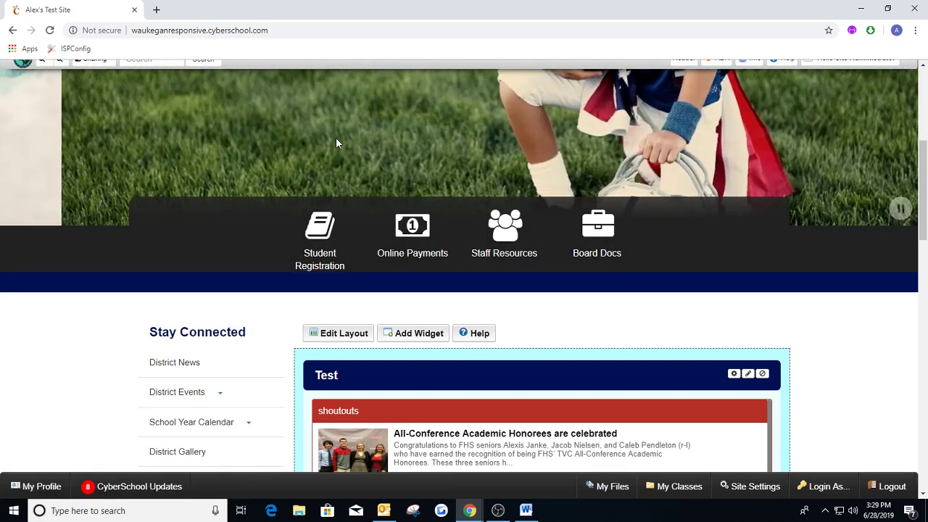
mouse_move(842, 71)
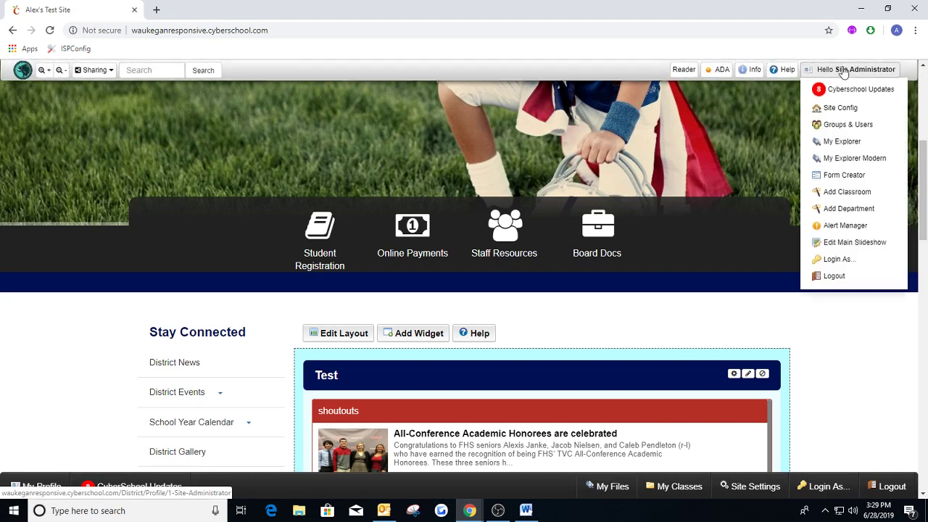
right_click(841, 108)
left_click(839, 116)
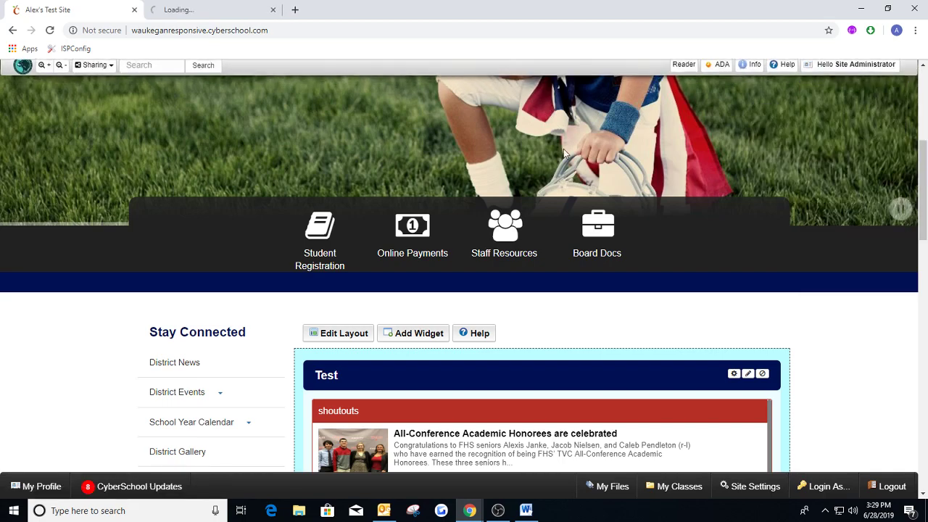
left_click(234, 11)
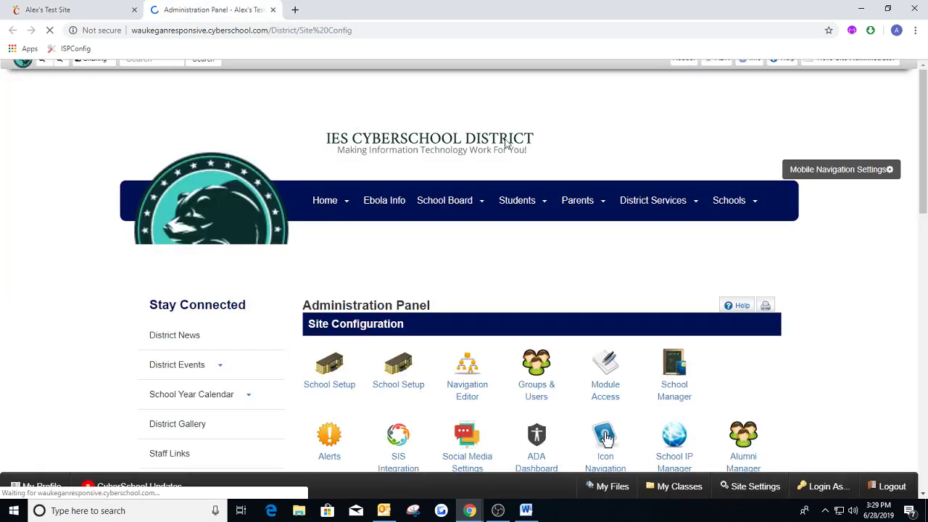
scroll(520, 210, "down", 1)
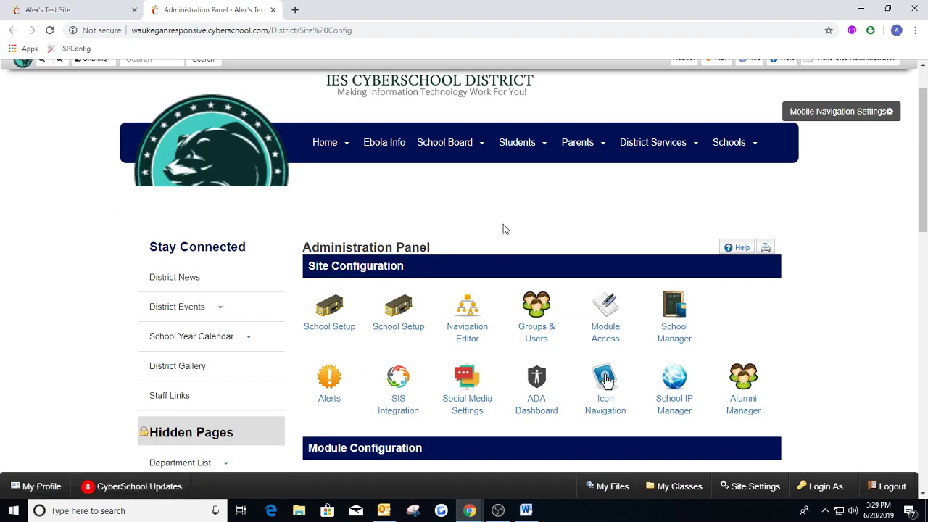
left_click(468, 313)
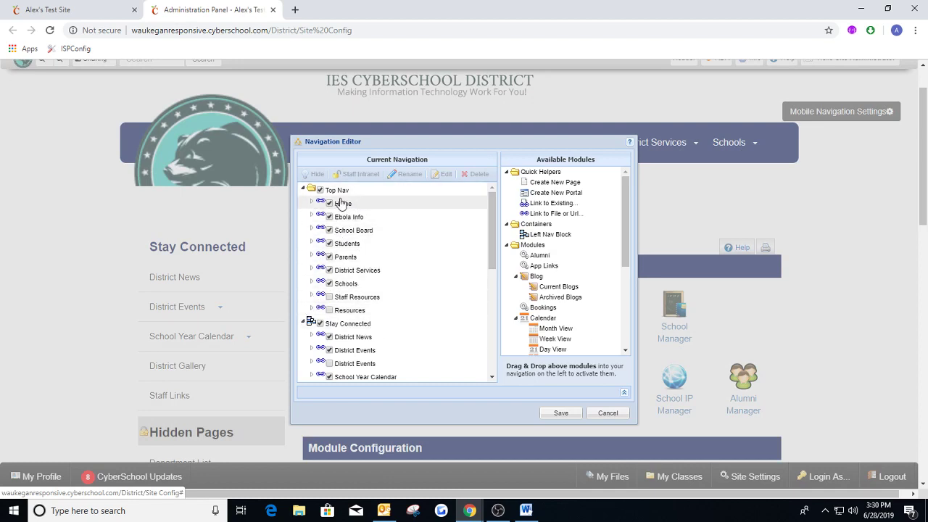
left_click(604, 414)
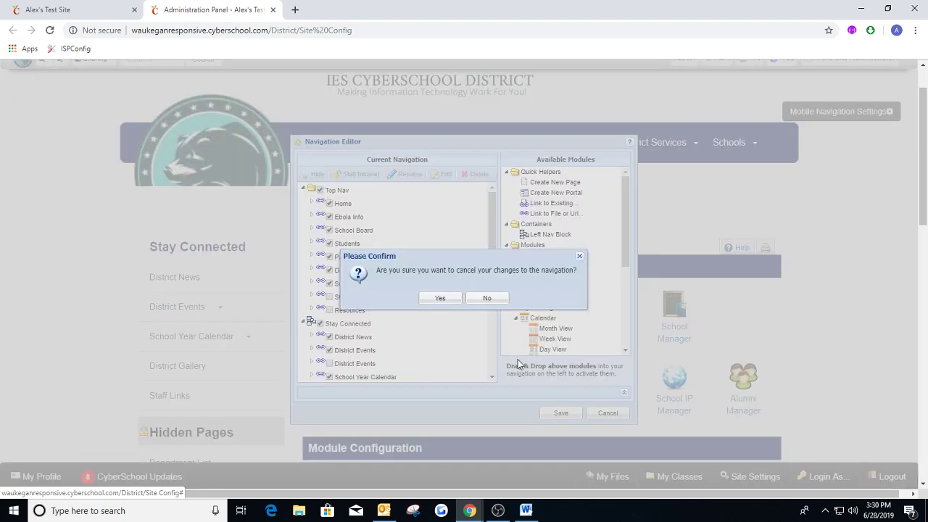
left_click(439, 296)
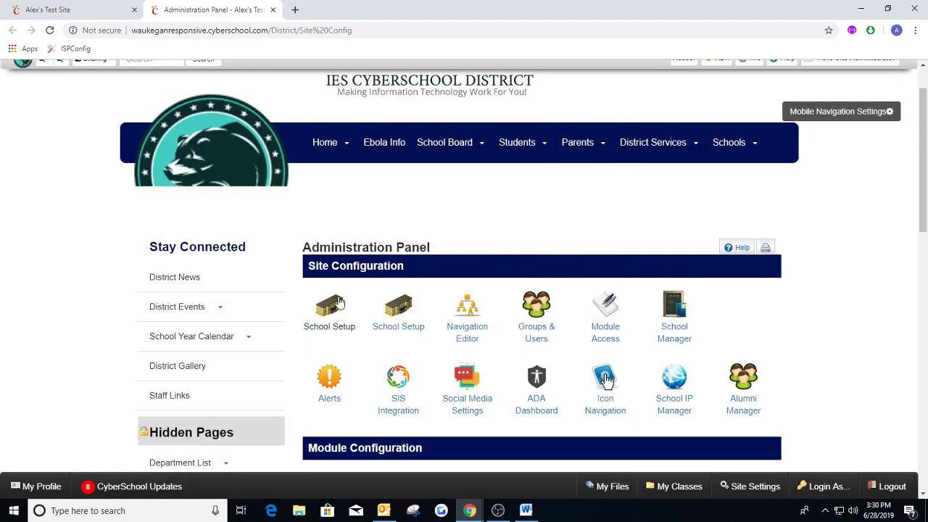
left_click(398, 308)
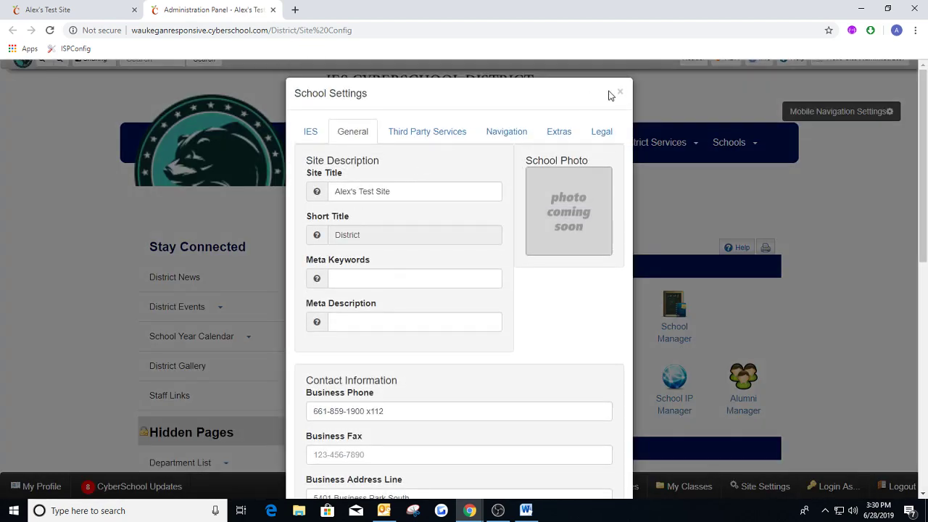
left_click(620, 93)
In the Navigation Editor, hide Ebola Info, School Board, Students, Parents, District Services and Schools from the Top Nav.
left_click(464, 313)
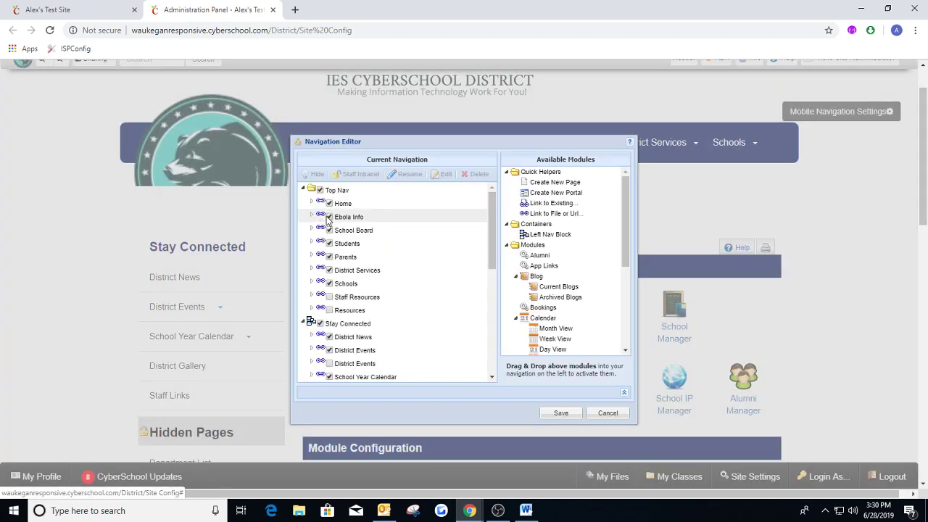
left_click(328, 217)
left_click(329, 229)
left_click(328, 244)
left_click(329, 257)
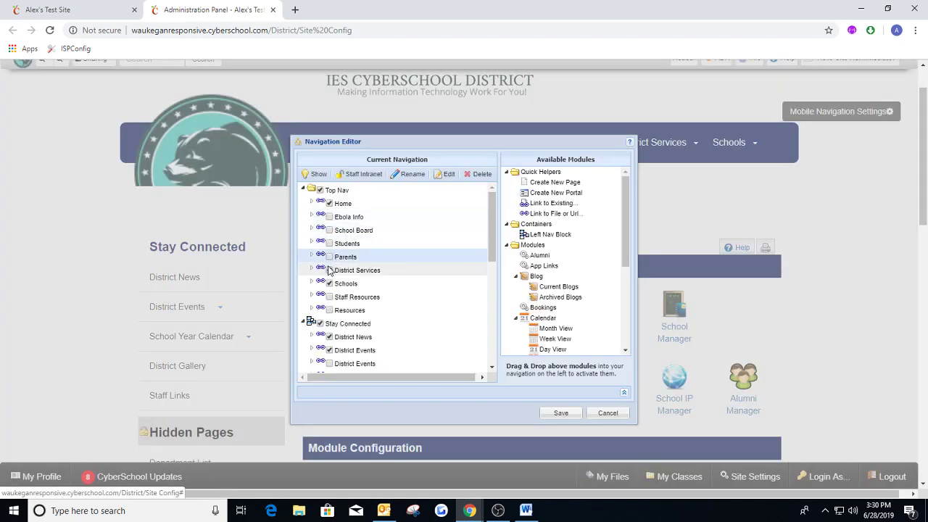
left_click(328, 269)
left_click(329, 283)
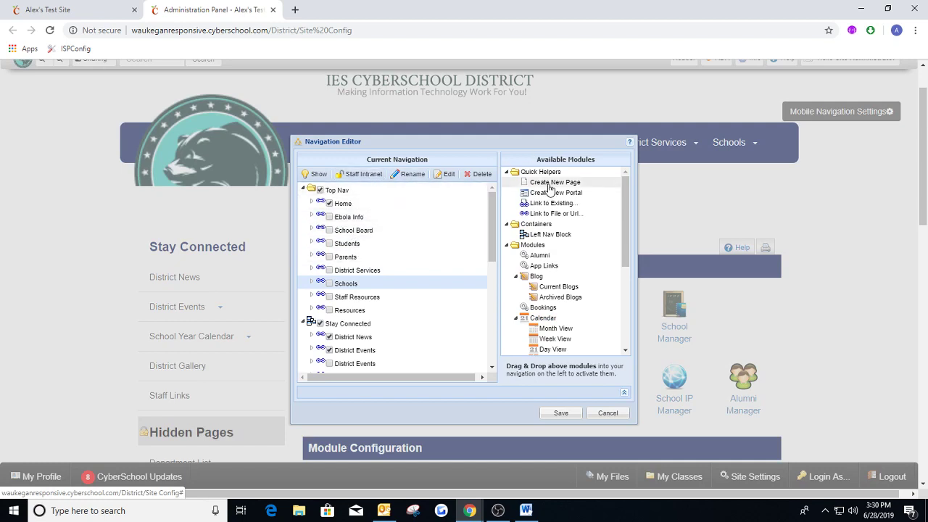
Add a new page directly below Home in the Top Nav and title it "Student Registration".
left_click_drag(563, 186, 348, 213)
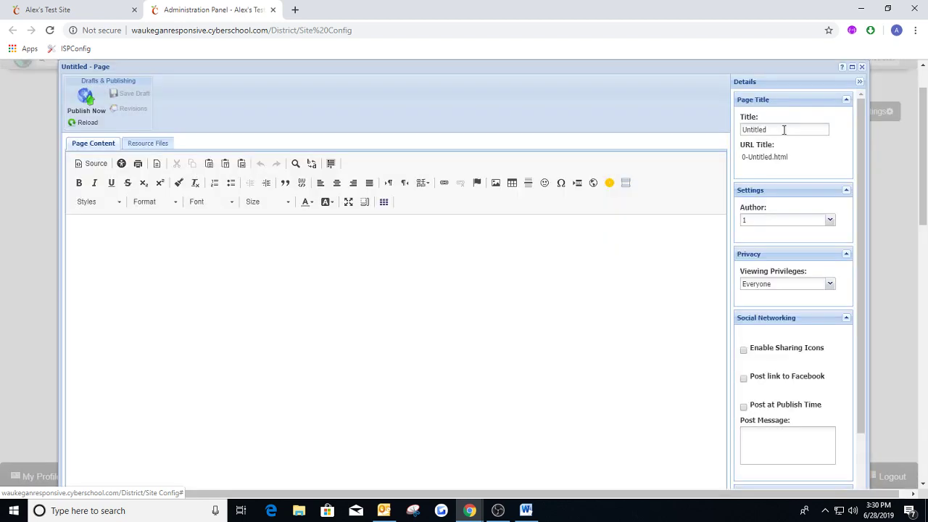
left_click(784, 130)
type("St")
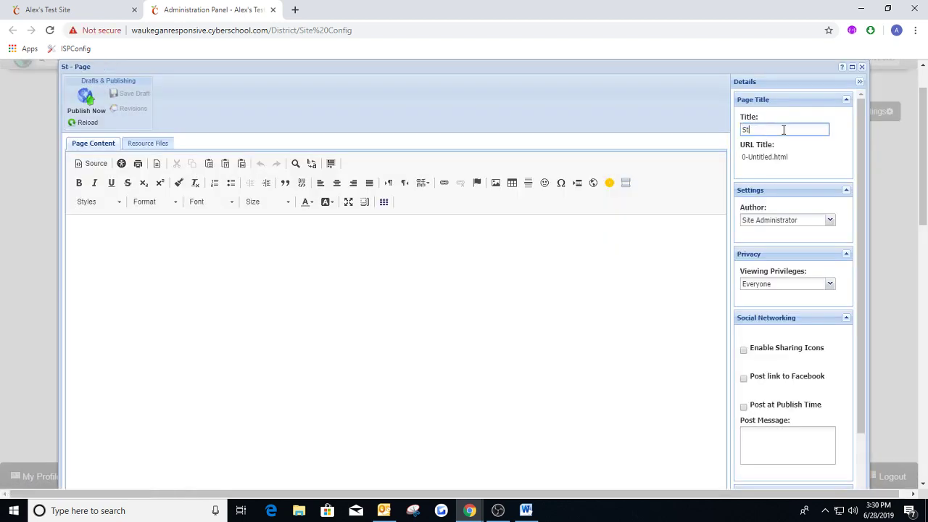
type("udent Registration")
key("Tab")
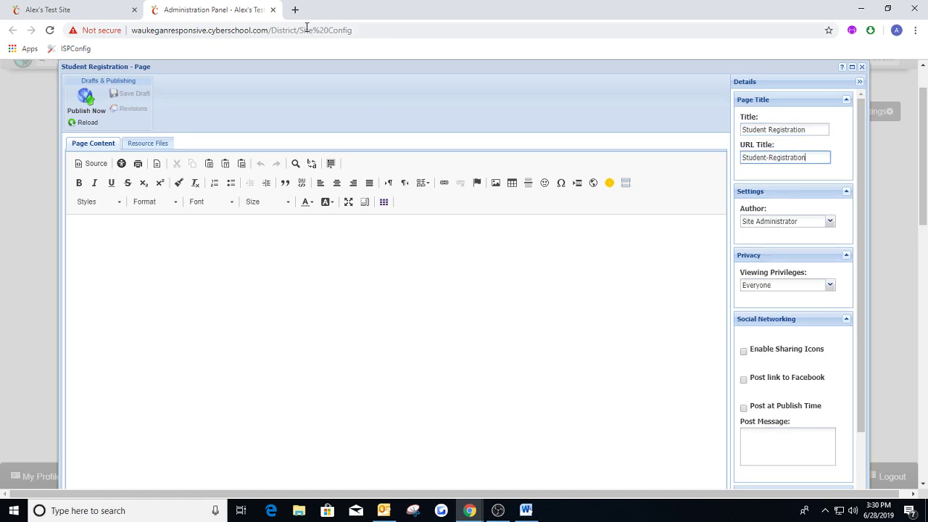
Write the page text "If you are a new student and would like to register, please CLICK HERE".
left_click(94, 9)
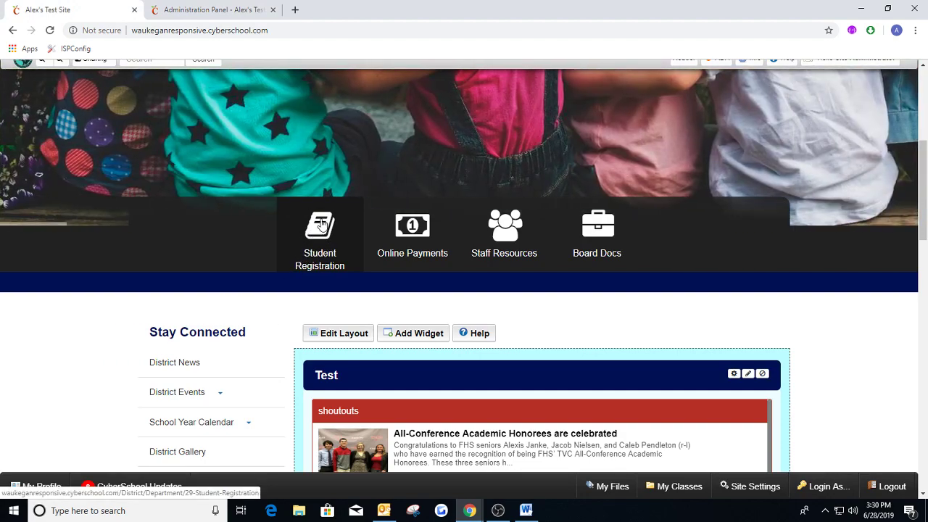
left_click(218, 9)
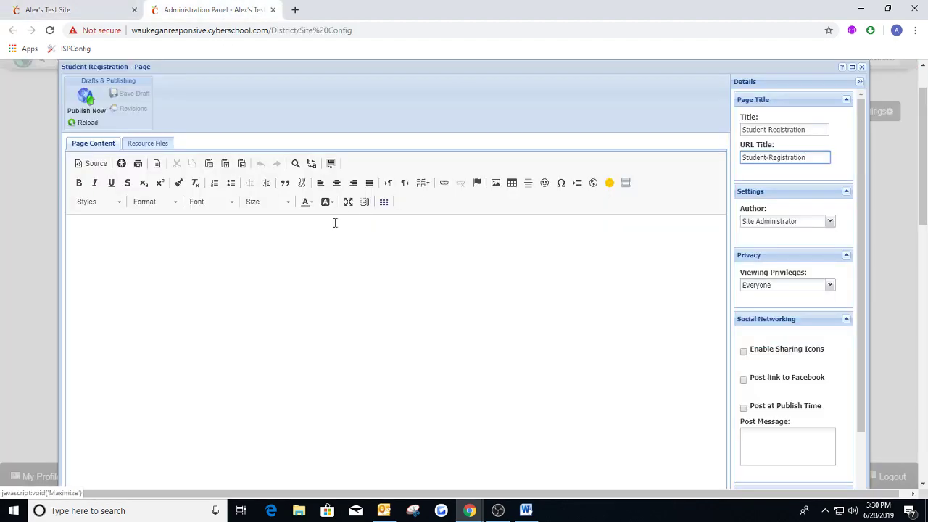
left_click(287, 243)
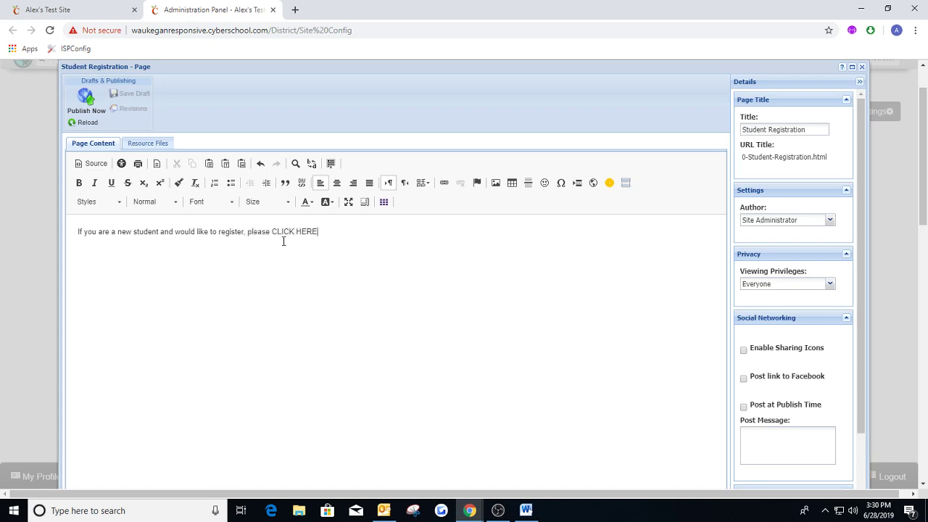
Link the words "CLICK HERE" to the server file 060706_akbooklet.pdf.
left_click_drag(279, 233, 318, 232)
left_click(442, 183)
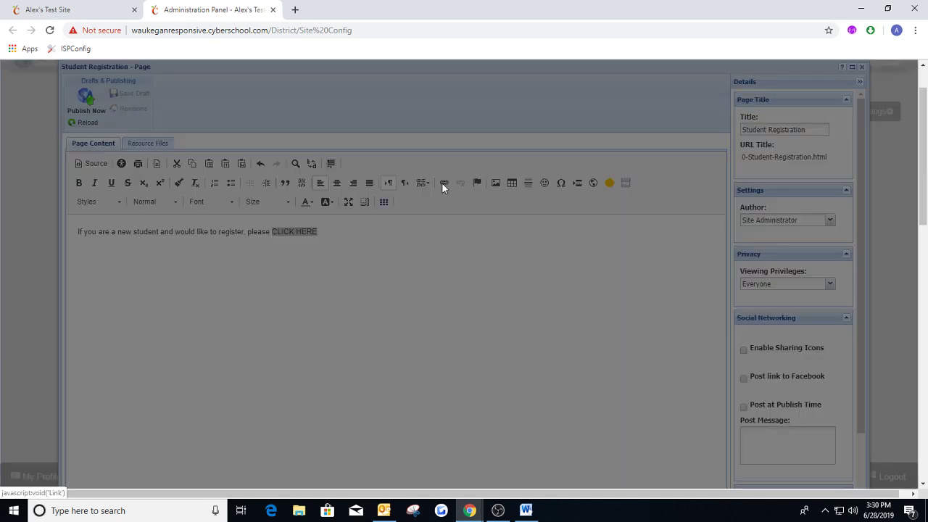
left_click(363, 337)
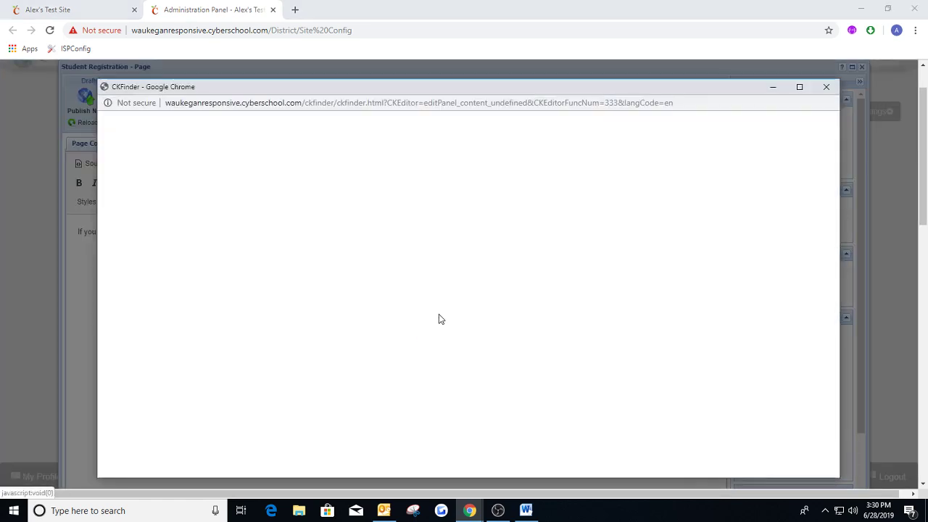
double_click(352, 182)
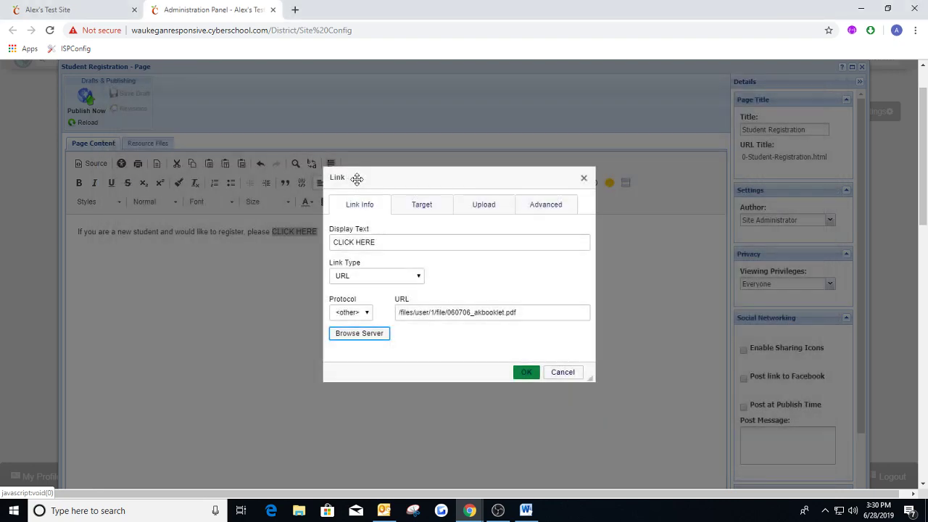
left_click(525, 372)
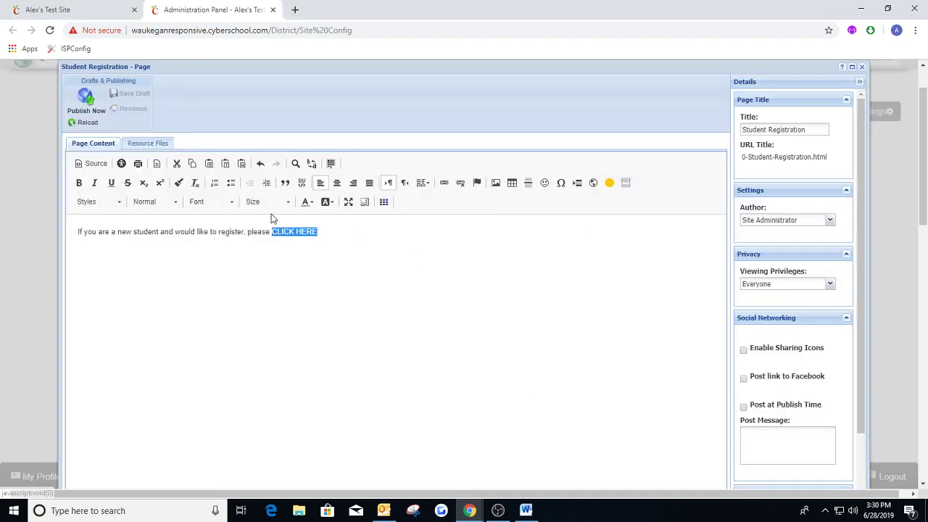
Start an image after the CLICK HERE link and choose BooksApple.png from the server's Clipart folder.
left_click(319, 230)
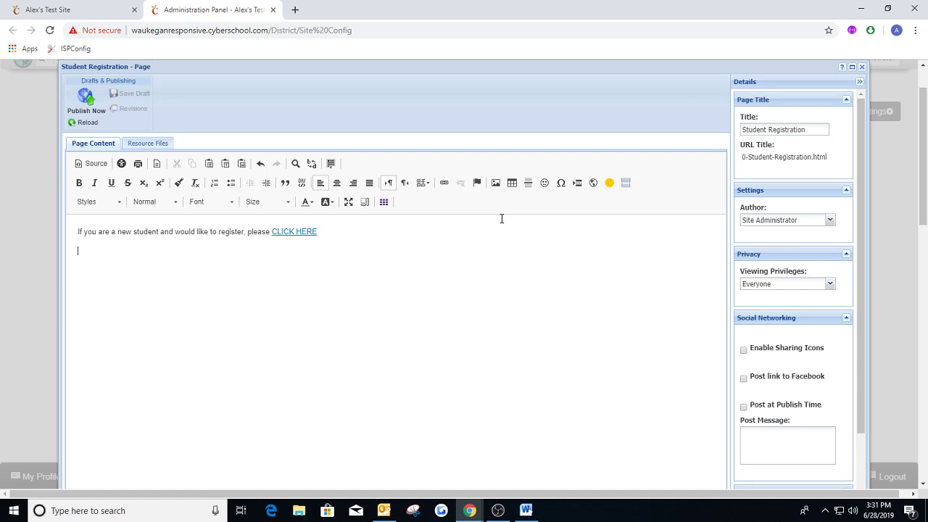
left_click(495, 182)
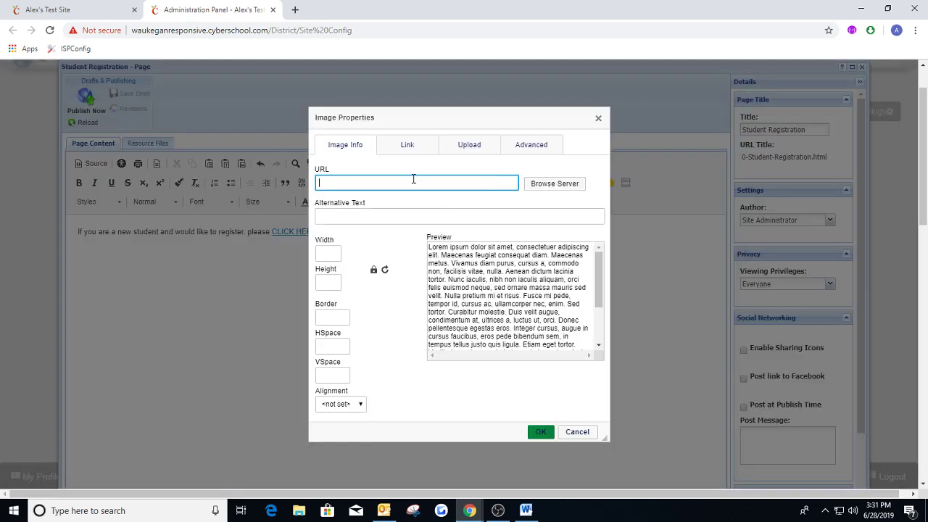
left_click(563, 187)
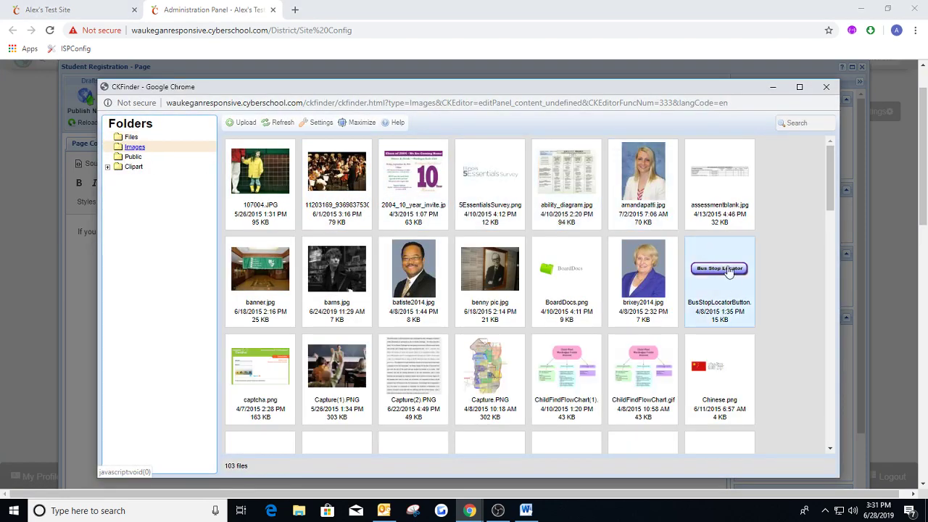
scroll(724, 297, "down", 3)
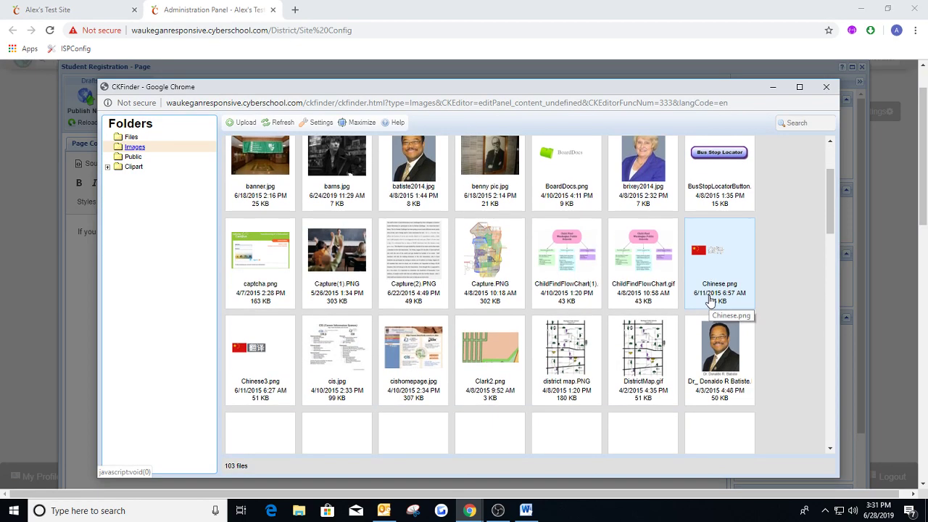
scroll(710, 299, "down", 4)
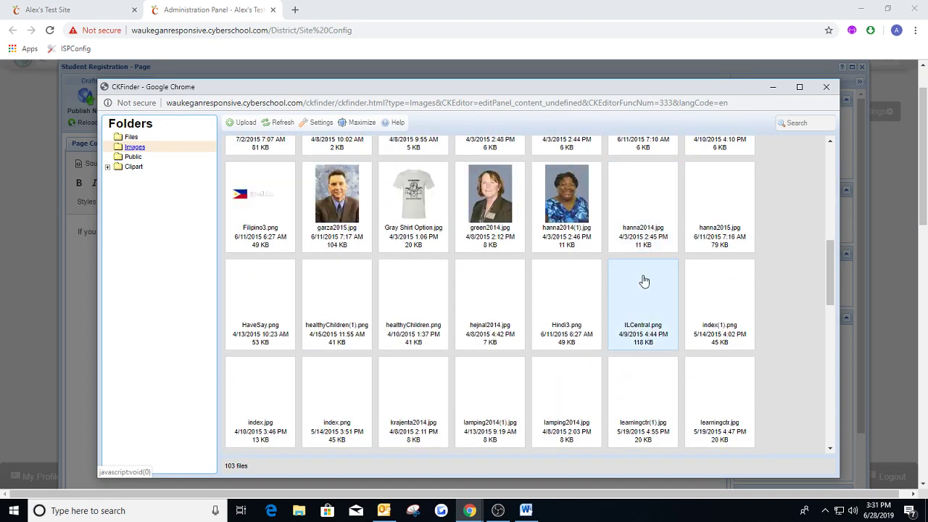
scroll(639, 279, "down", 3)
scroll(639, 279, "down", 2)
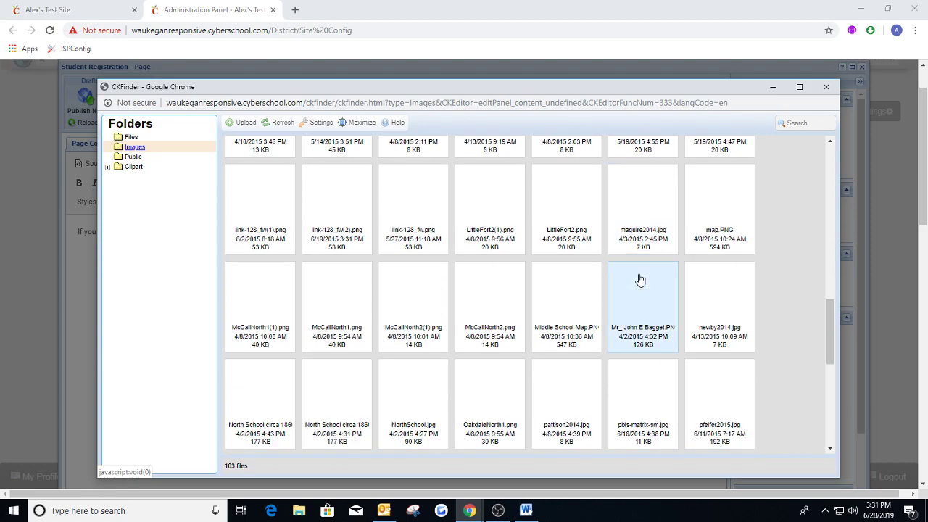
scroll(627, 282, "up", 5)
scroll(623, 284, "up", 8)
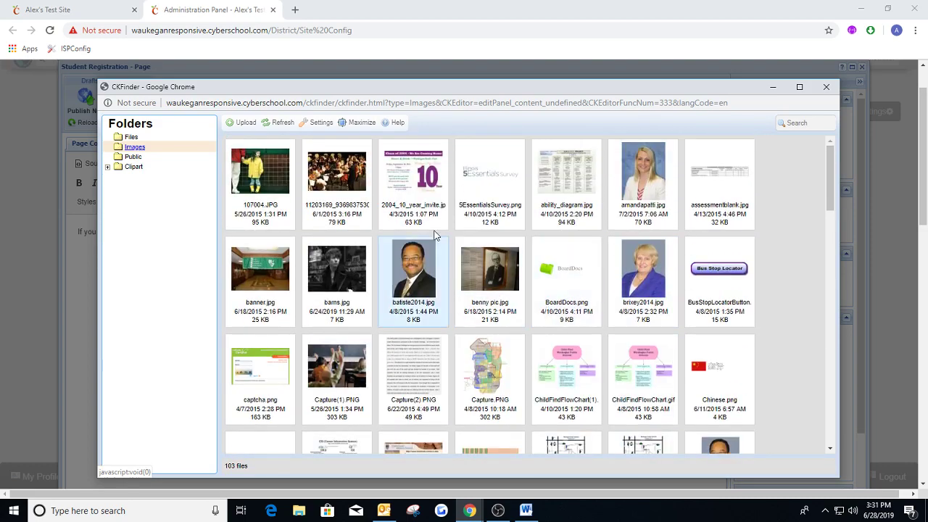
scroll(507, 275, "down", 3)
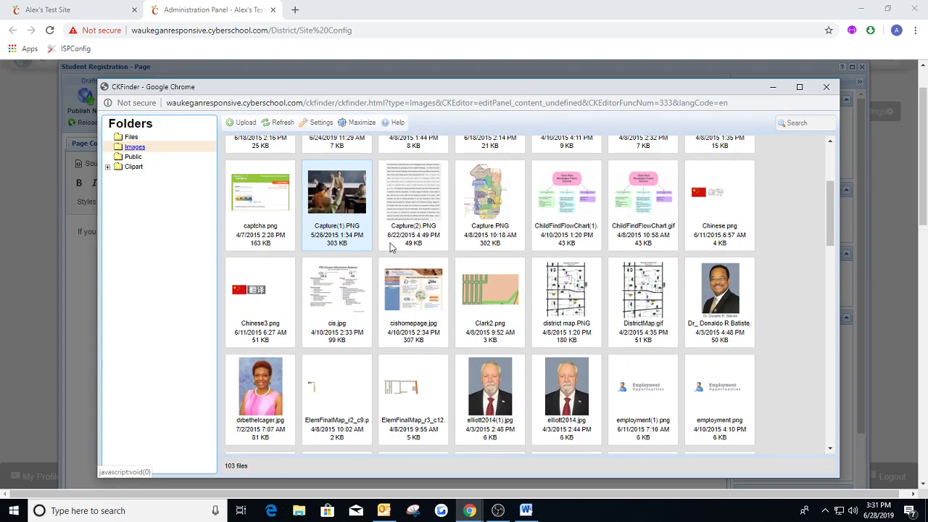
left_click(134, 168)
left_click(133, 156)
left_click(133, 167)
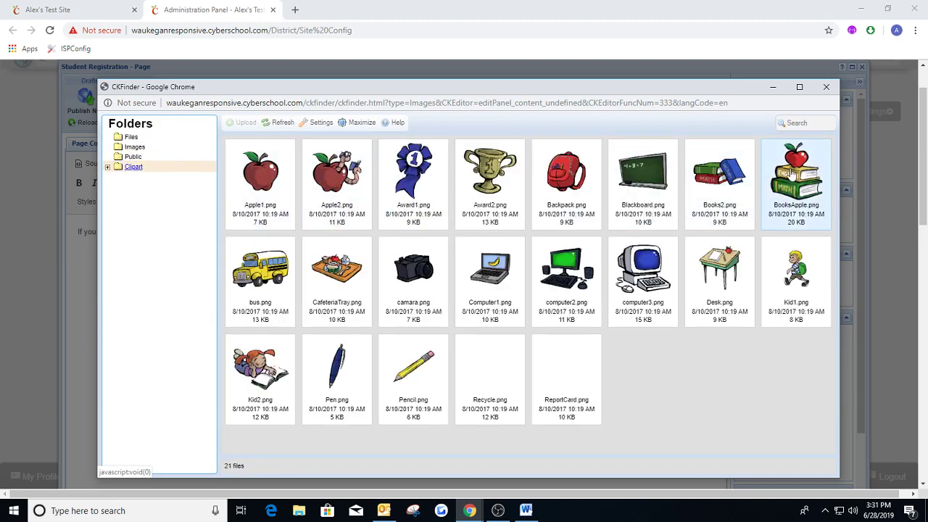
double_click(770, 207)
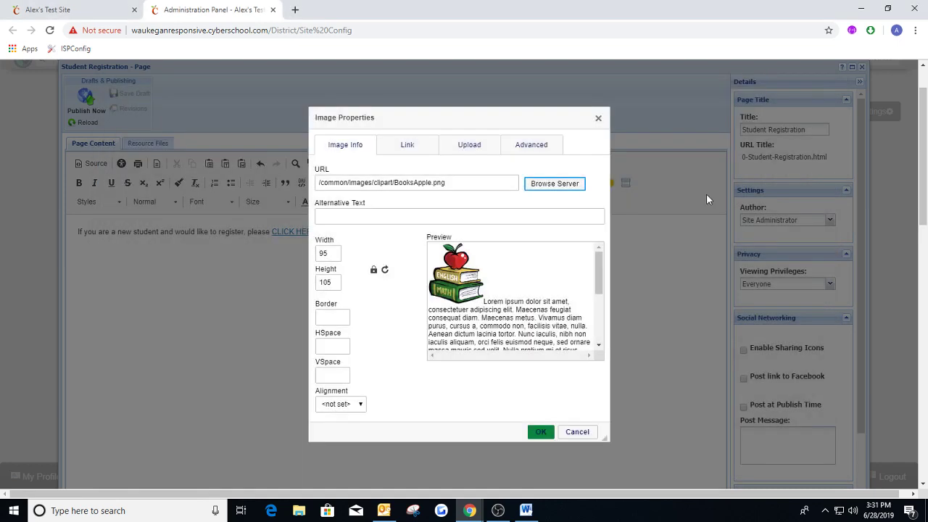
Insert the clip art with alternative text and publish the Student Registration page.
left_click(390, 214)
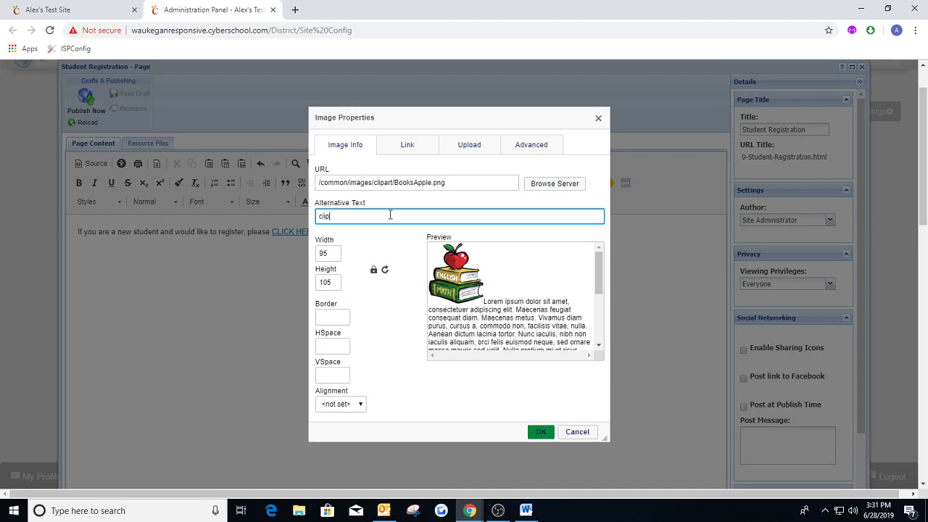
left_click(540, 432)
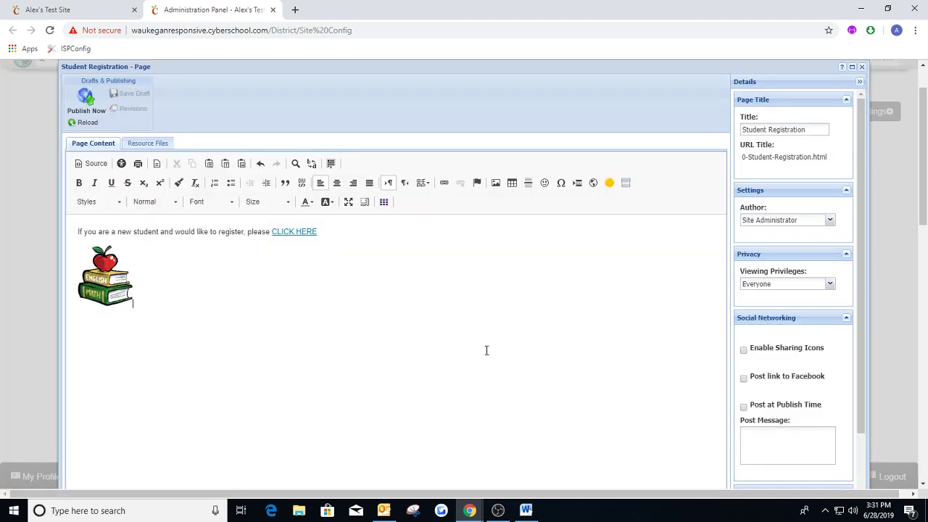
left_click(90, 101)
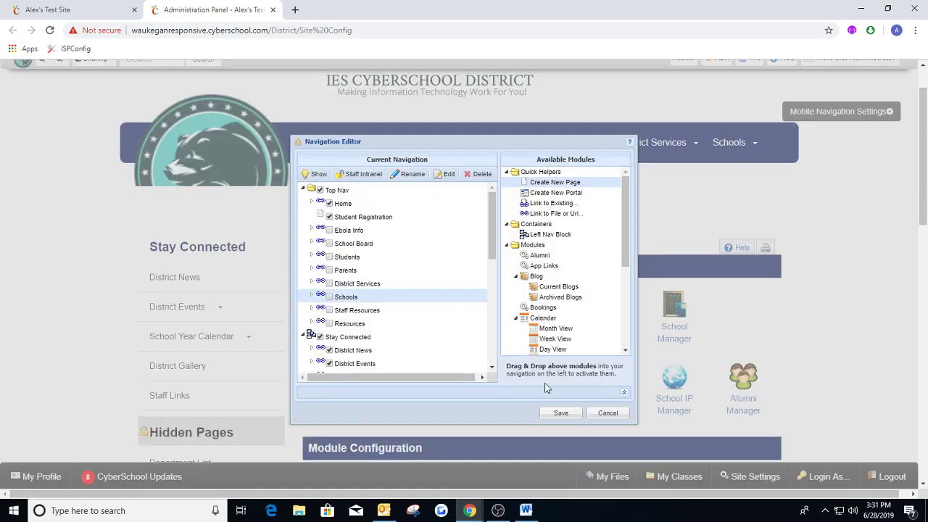
Save the navigation changes, and check the Student Registration entry in the reopened Navigation Editor before leaving it without changes.
left_click(569, 413)
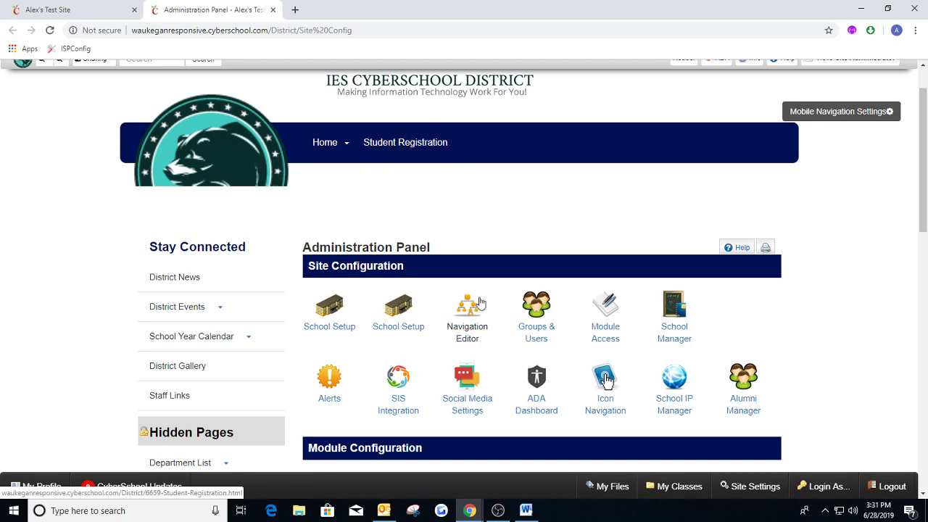
left_click(471, 323)
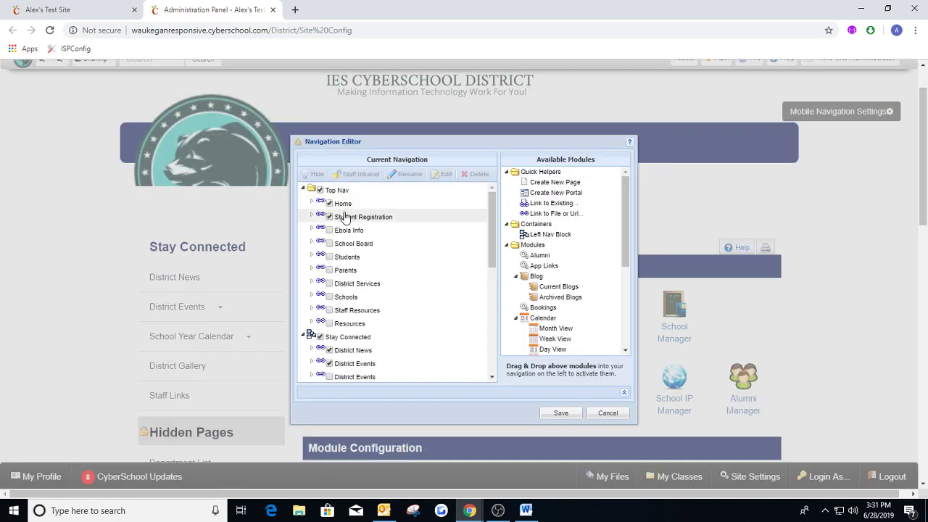
left_click(605, 412)
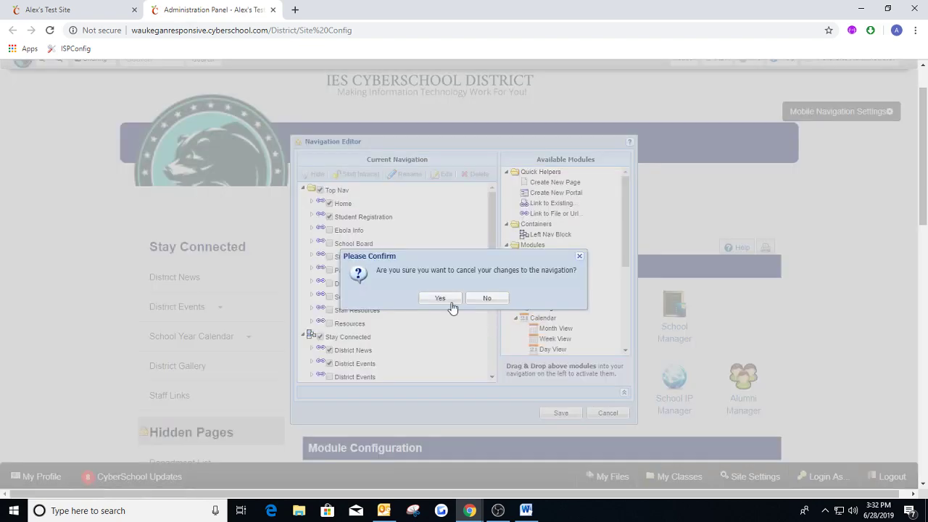
left_click(440, 299)
Open the Student Registration page from the site's main navigation in a new browser tab and view its content.
right_click(397, 142)
left_click(428, 154)
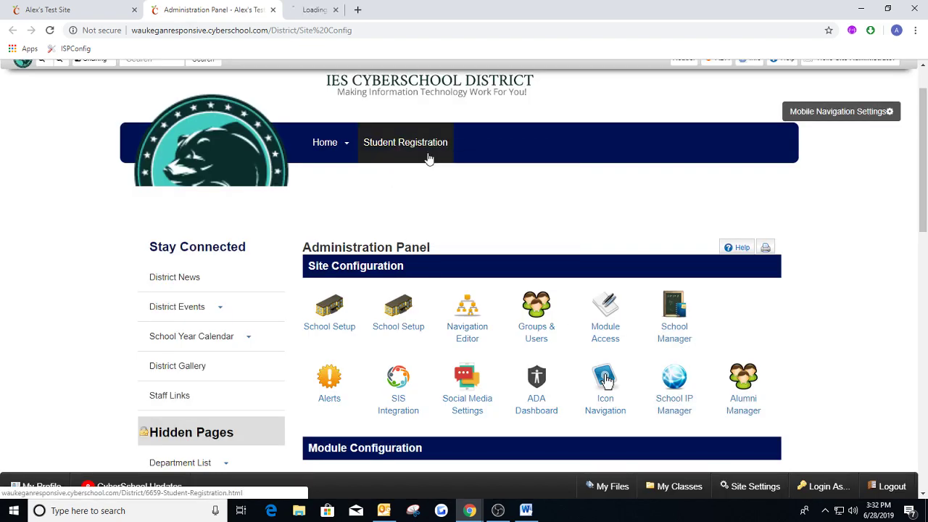
key("ctrl+Tab")
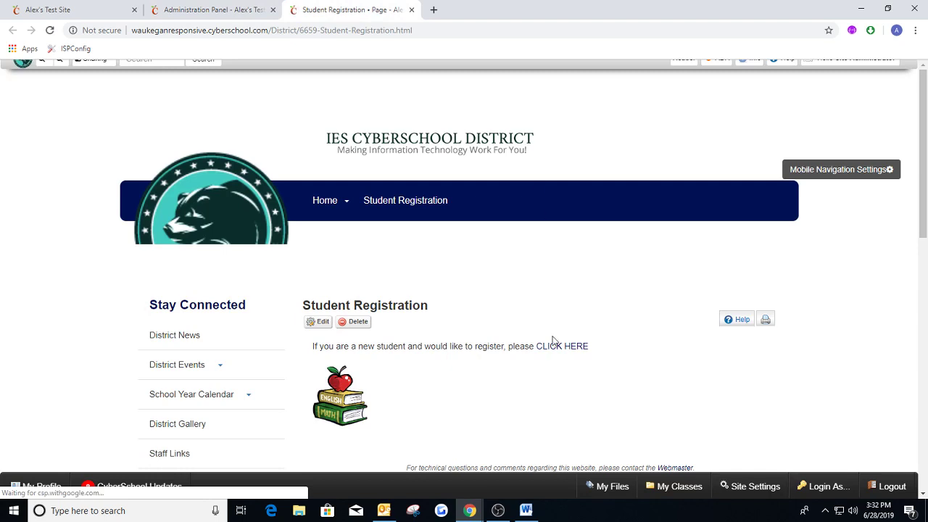
scroll(552, 341, "down", 2)
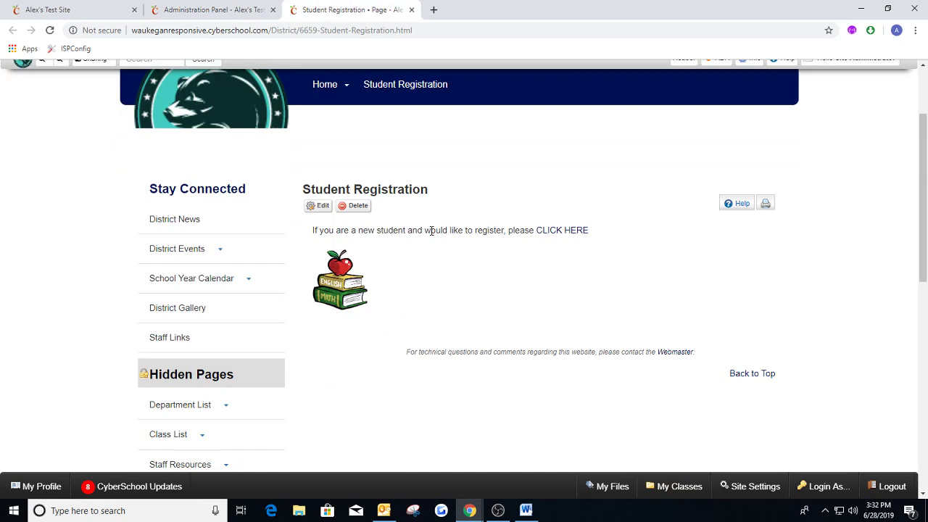
Compare the Icon Navigation quick links with the icons on the home page, and open the Student Registration link for editing.
left_click(48, 9)
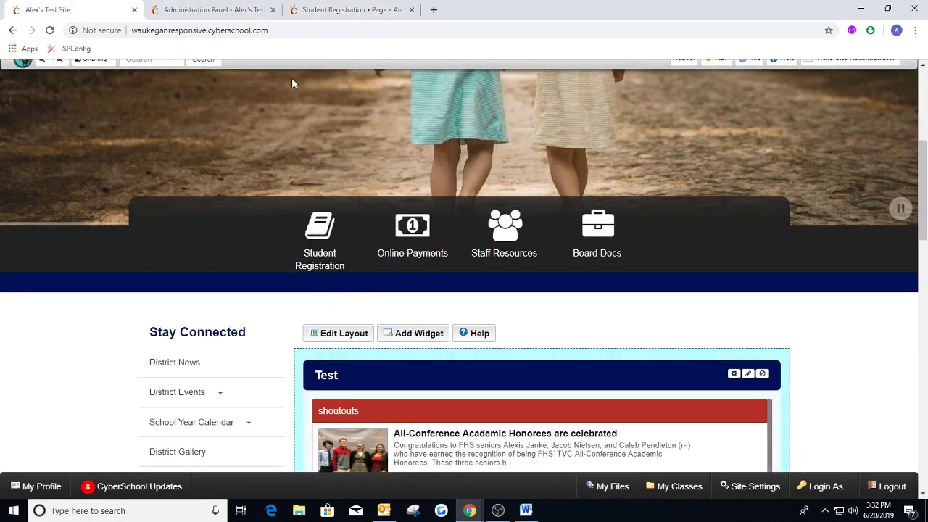
left_click(239, 17)
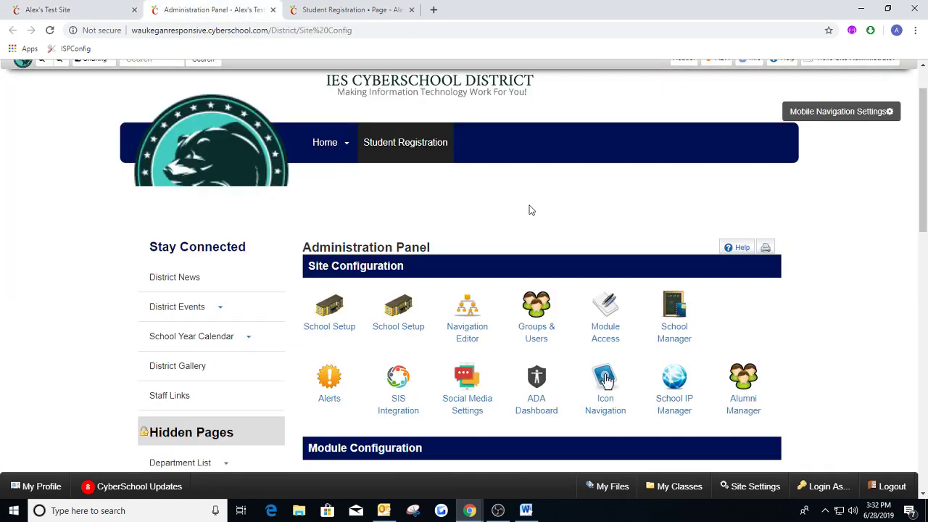
scroll(558, 215, "down", 1)
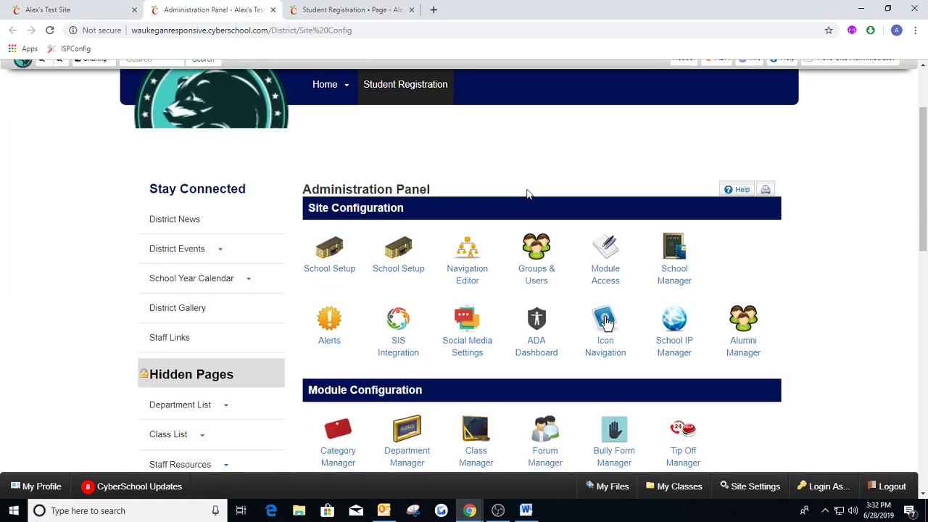
left_click(607, 323)
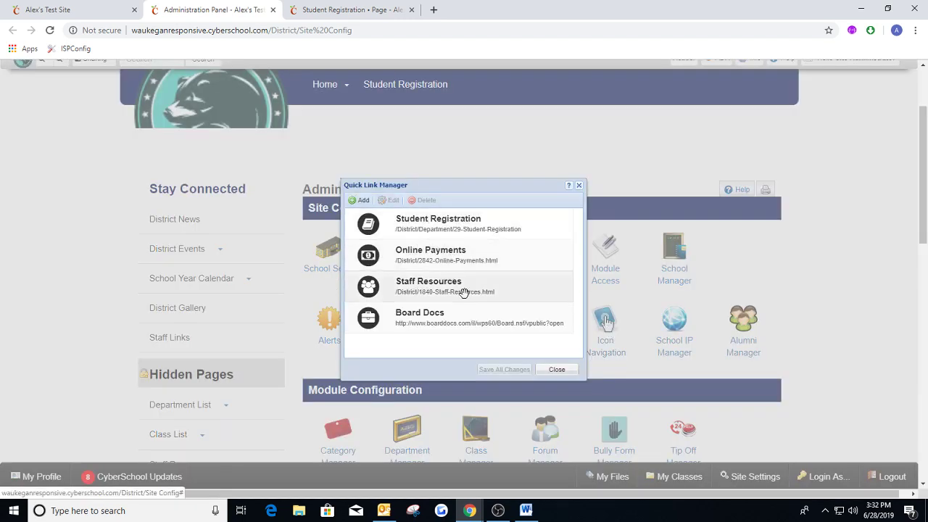
left_click(99, 11)
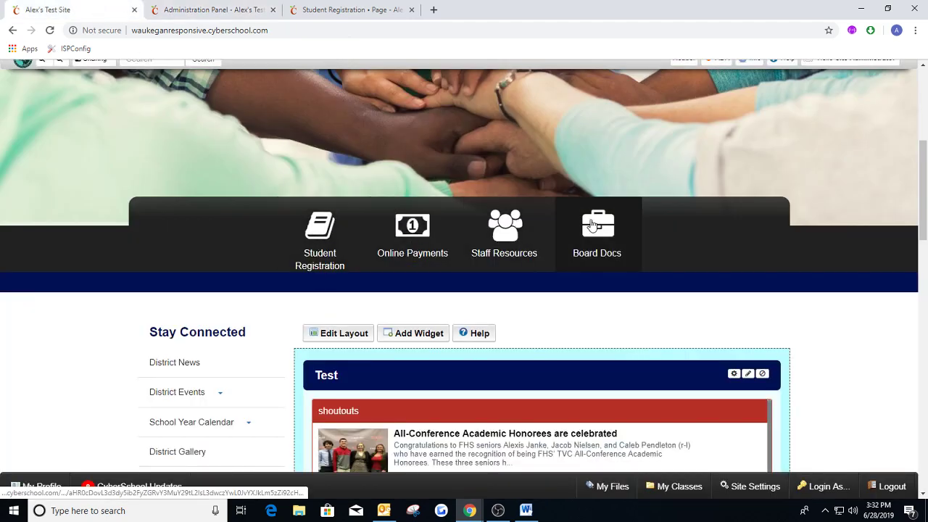
left_click(223, 9)
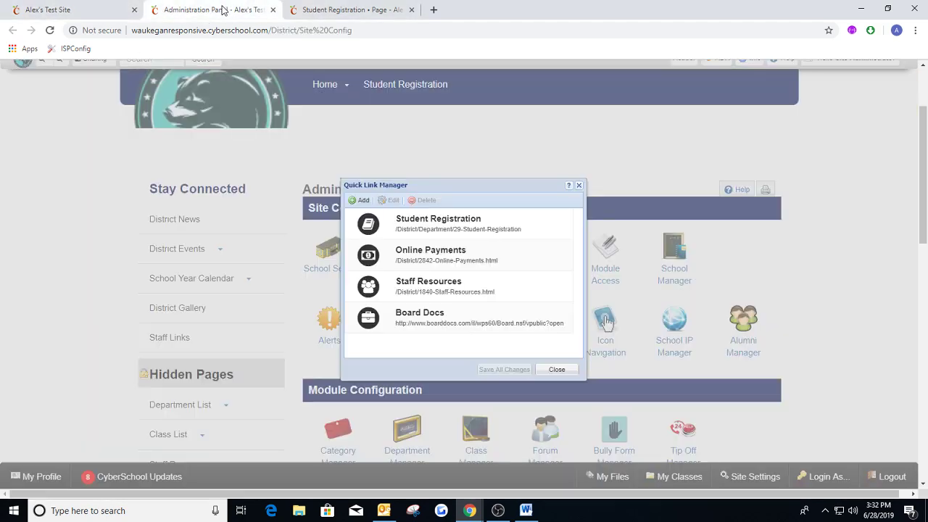
left_click(460, 223)
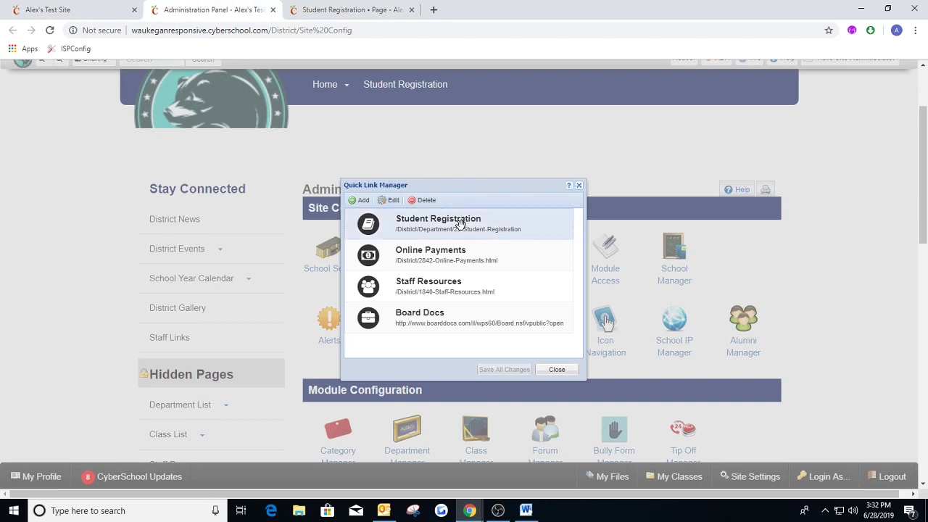
left_click(392, 203)
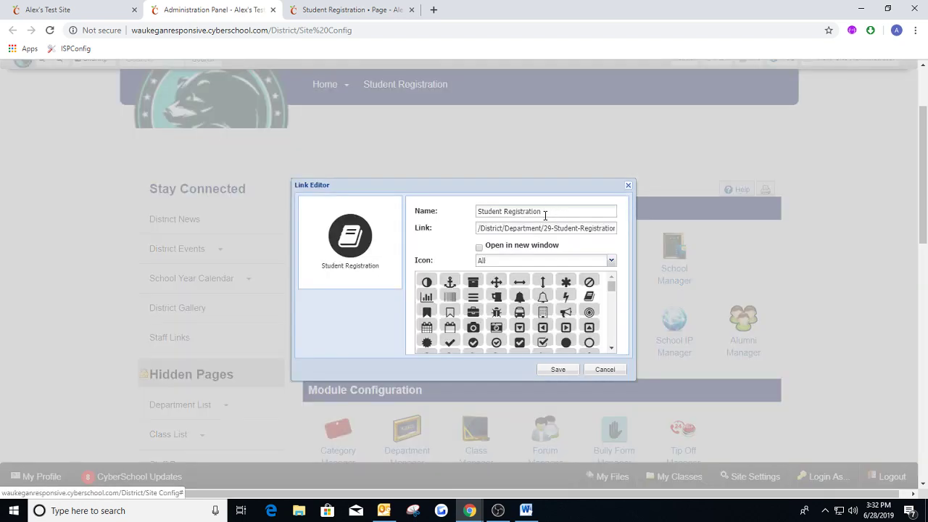
Try several other icons, including the outlined bell, for the Student Registration quick link and restore the book icon.
left_click(558, 210)
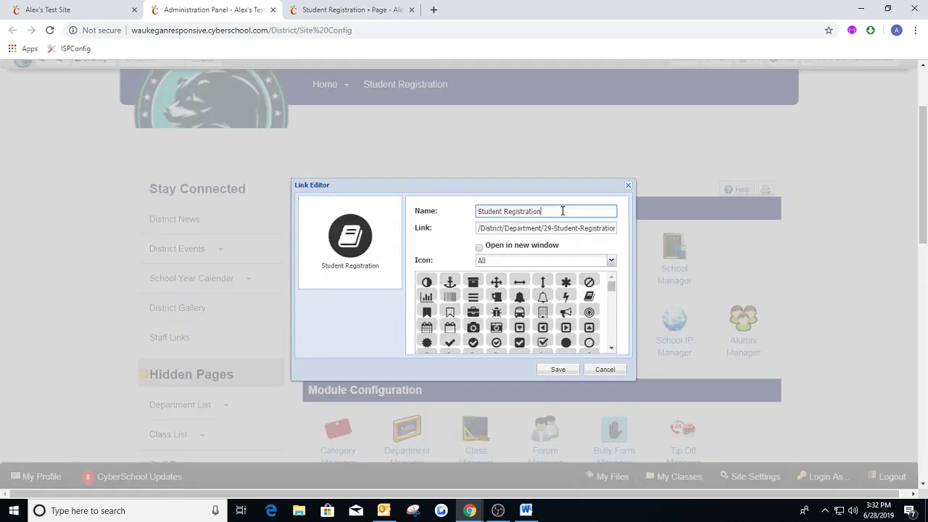
left_click_drag(562, 210, 476, 211)
left_click(511, 213)
left_click(475, 312)
left_click(498, 299)
left_click(545, 299)
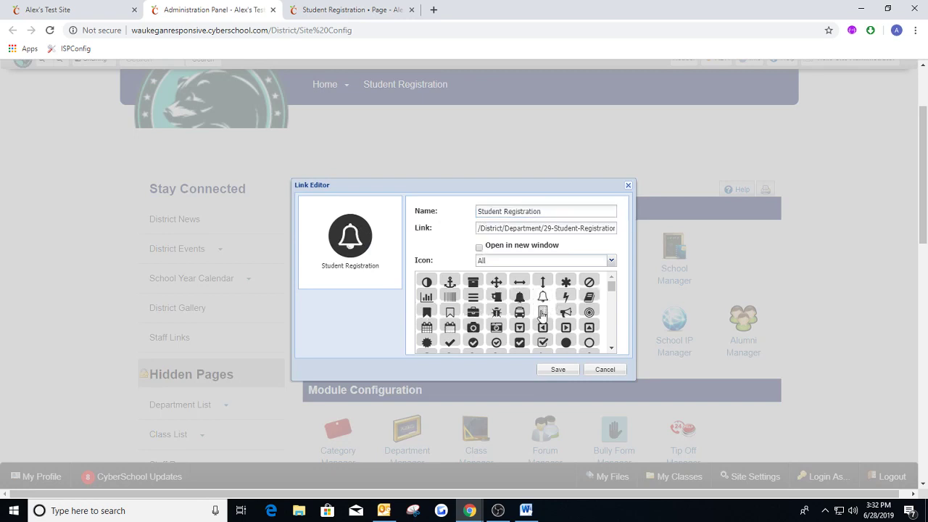
left_click(519, 327)
left_click(589, 296)
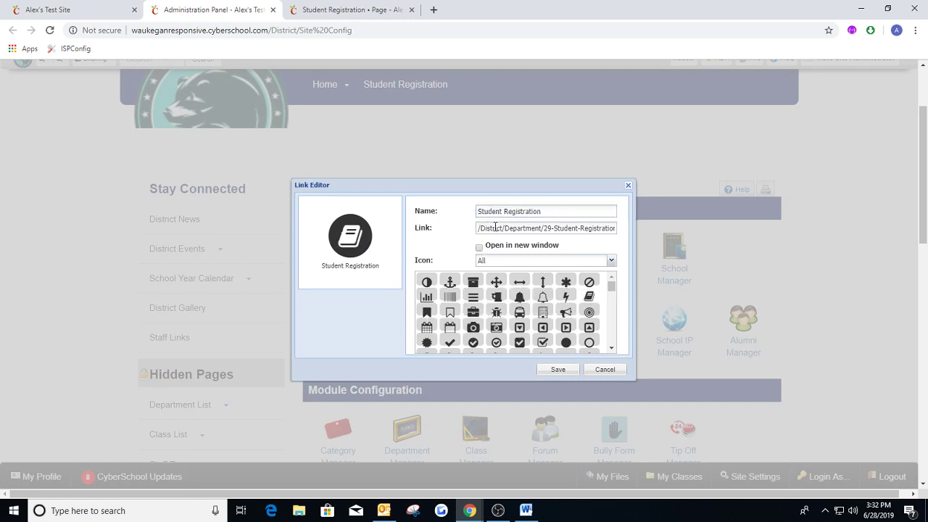
Replace the quick link's target with /District/6659-Student-Registration.html, copied from the Student Registration page's address without the domain.
left_click_drag(481, 229, 627, 228)
key("BackSpace")
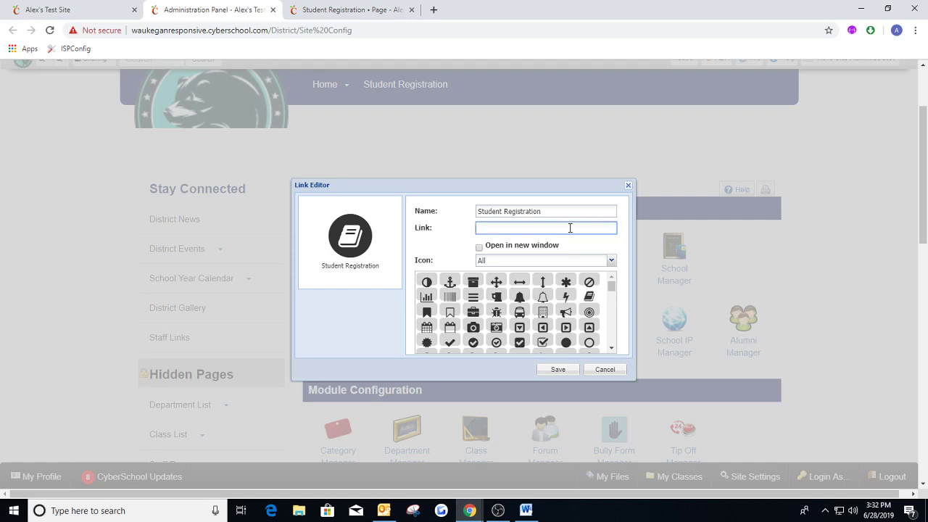
left_click(357, 12)
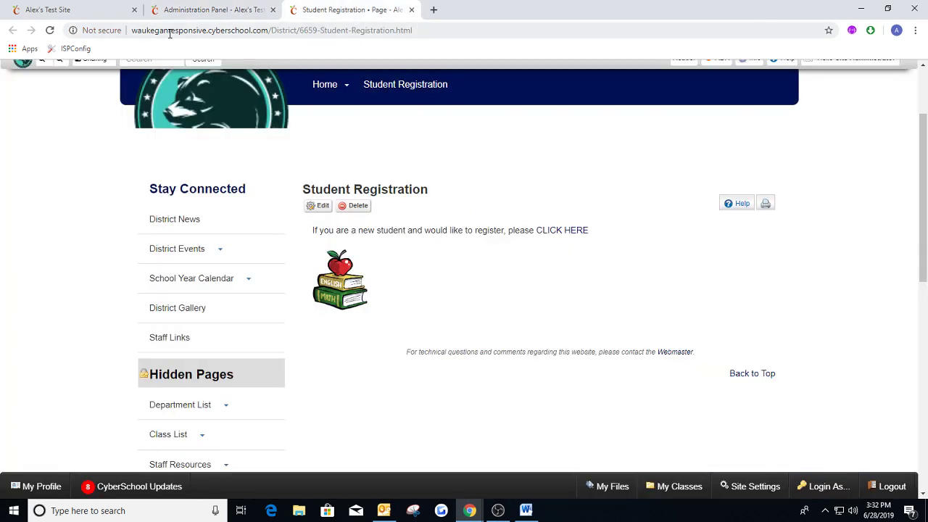
left_click_drag(135, 32, 435, 27)
left_click(413, 151)
left_click_drag(269, 31, 421, 29)
key("ctrl+c")
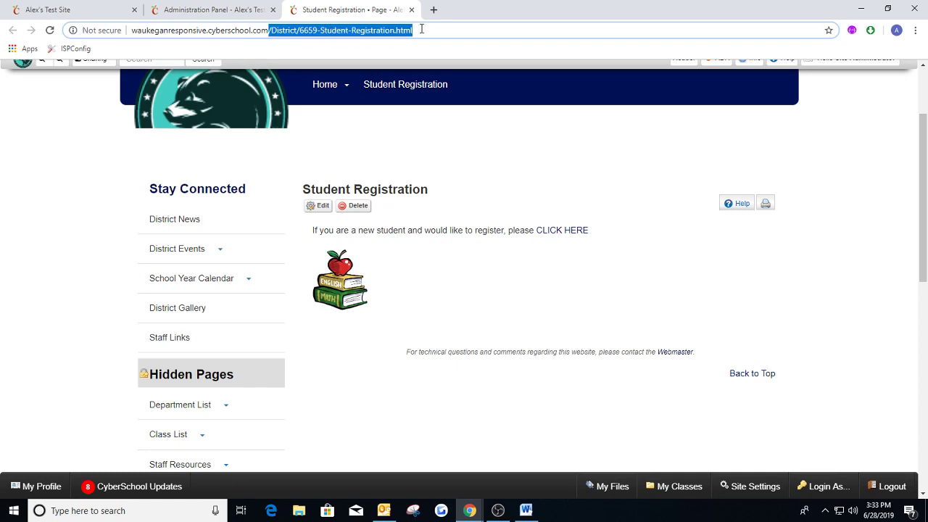
left_click(243, 9)
key("ctrl+v")
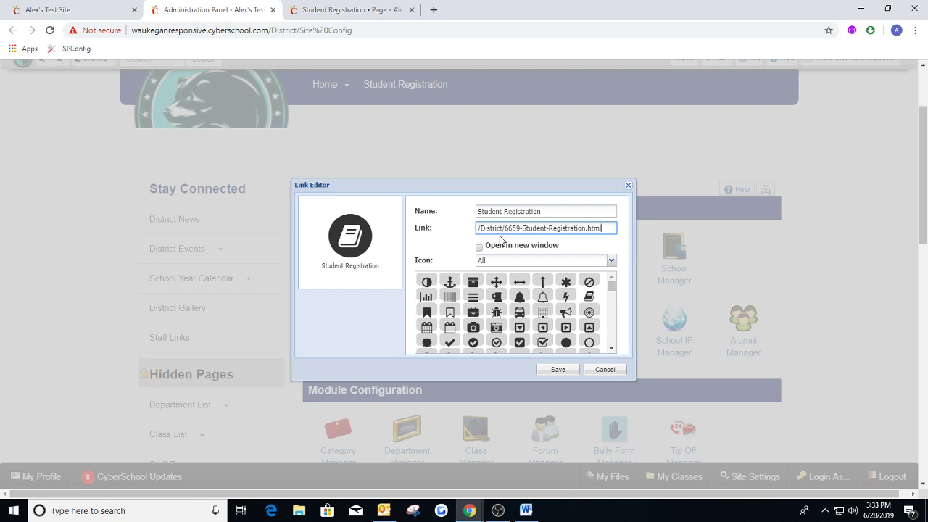
Compare the relative path in the quick link with the full address of the Student Registration page.
left_click(321, 10)
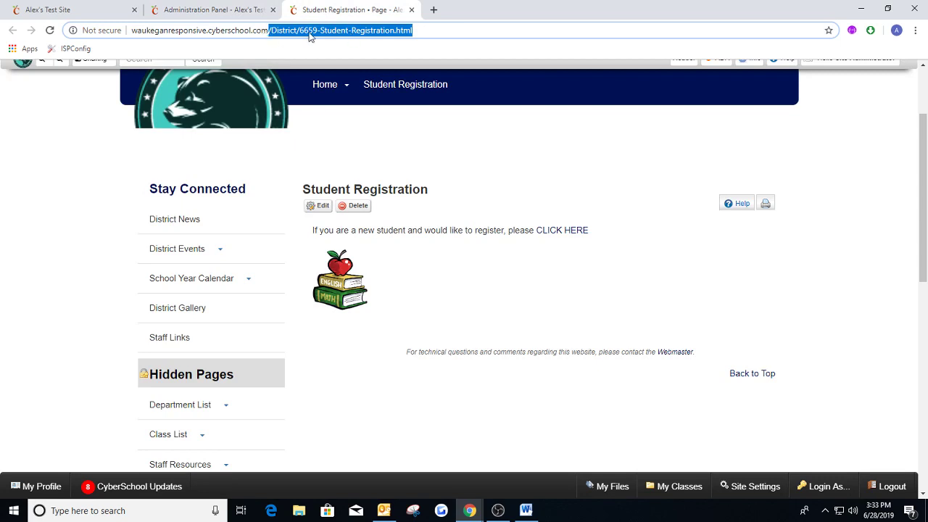
left_click(214, 10)
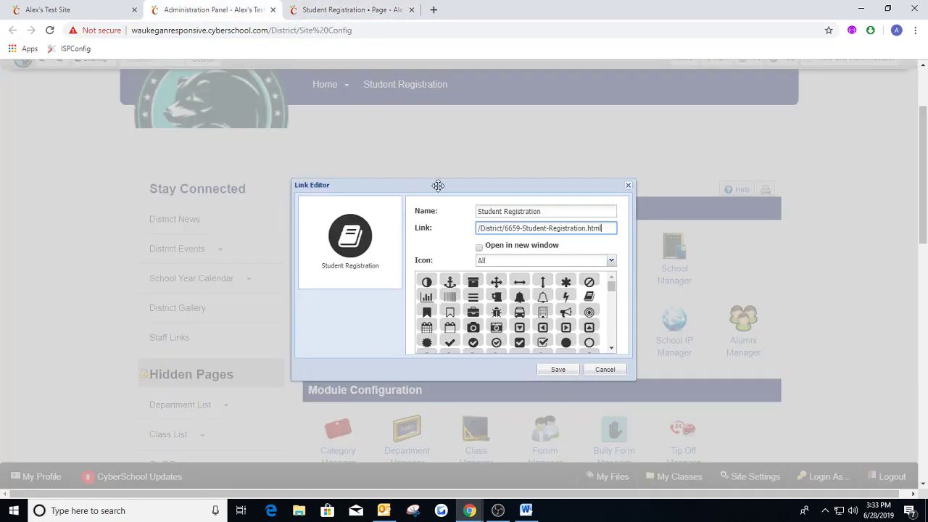
left_click(491, 228)
left_click(348, 9)
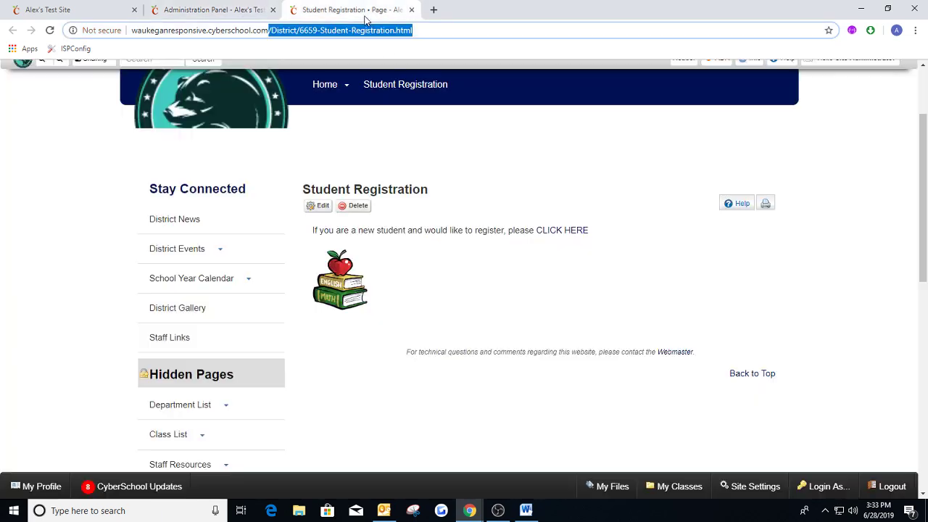
left_click(406, 148)
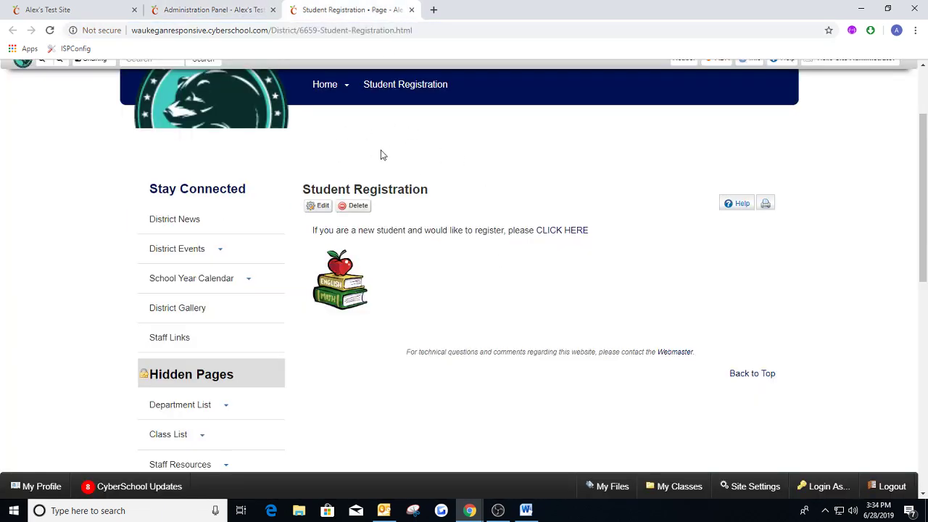
left_click(231, 15)
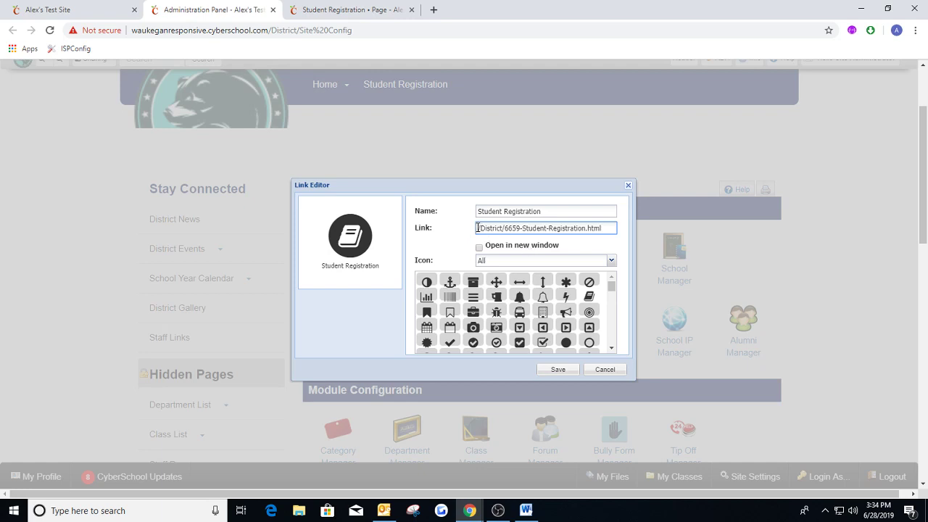
left_click_drag(477, 228, 502, 227)
left_click_drag(526, 227, 603, 229)
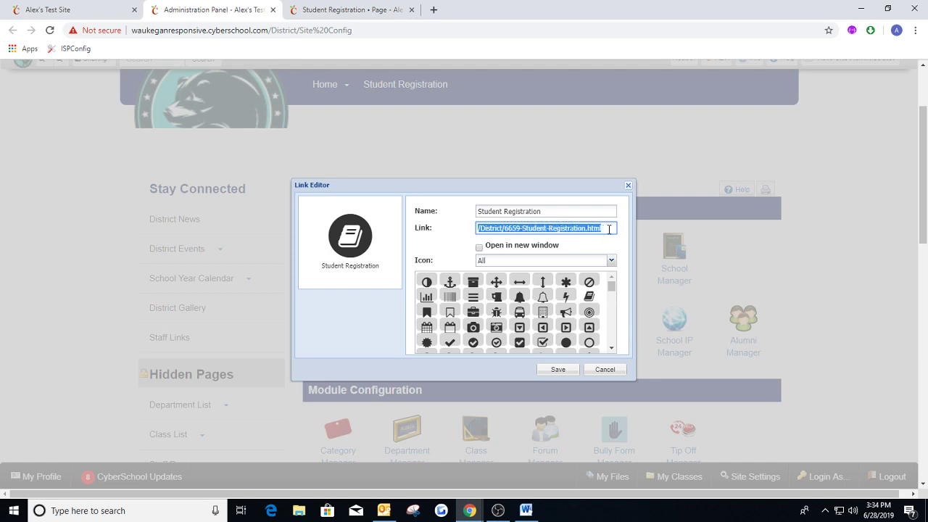
left_click(609, 228)
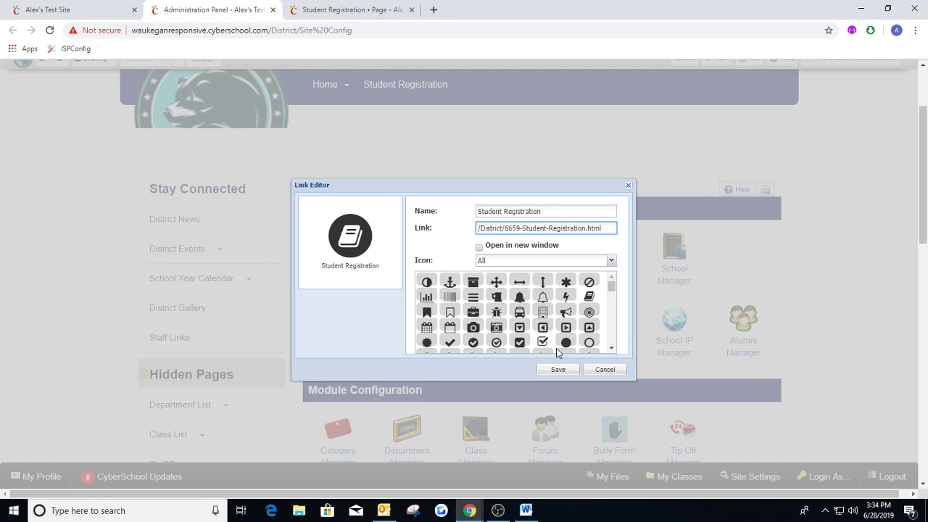
Save the edited Student Registration quick link and close the Quick Link Manager.
left_click(558, 369)
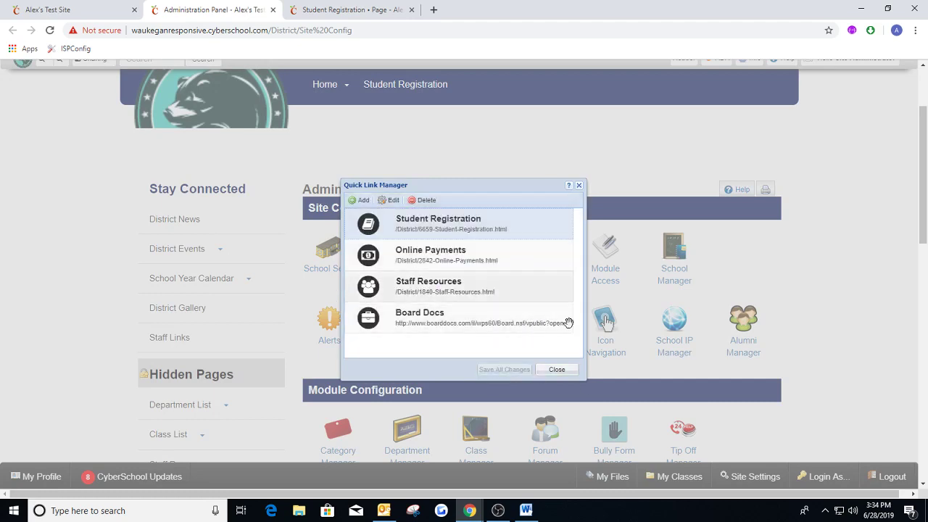
left_click(555, 371)
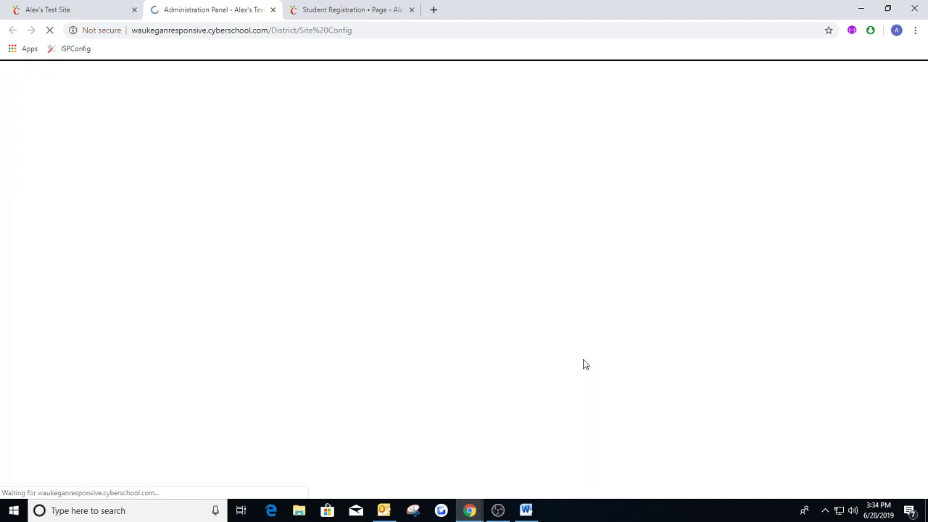
Reload the home page, test its Student Registration icon link, and return to the Administration Panel.
left_click(61, 9)
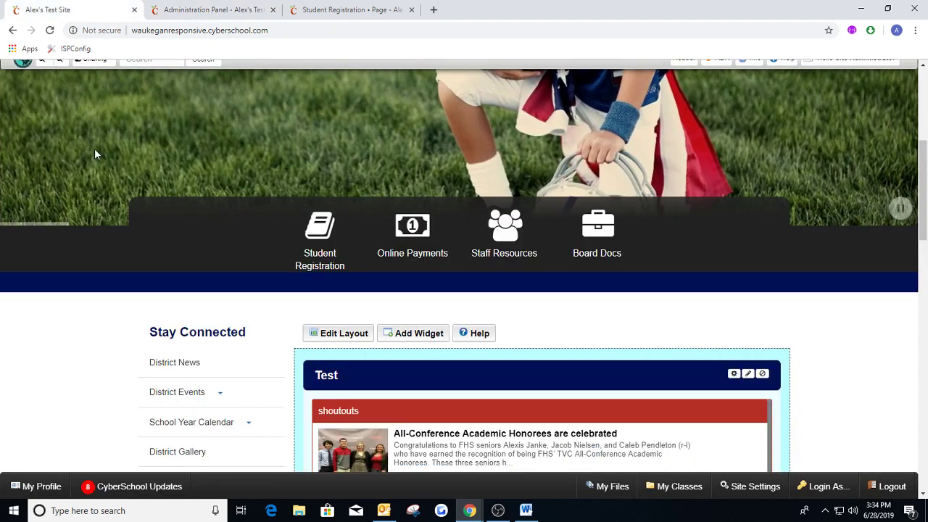
key("F5")
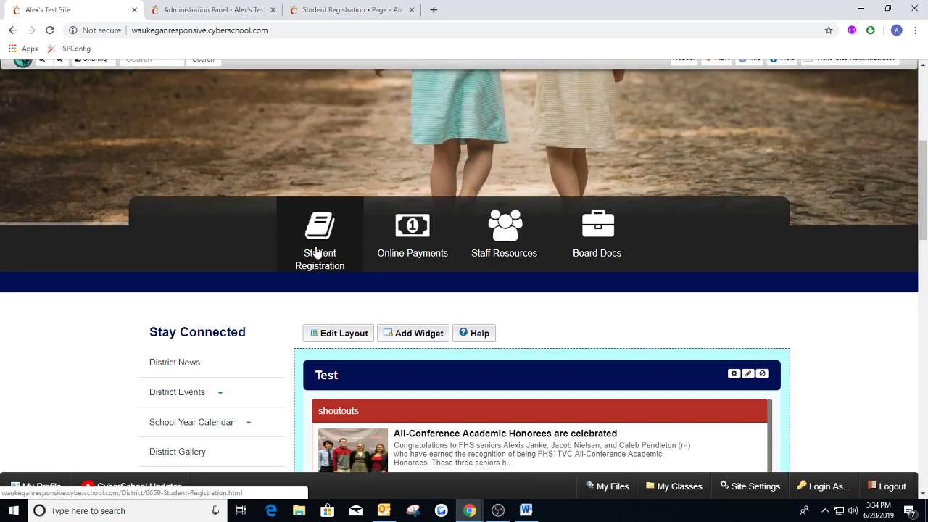
left_click(321, 247)
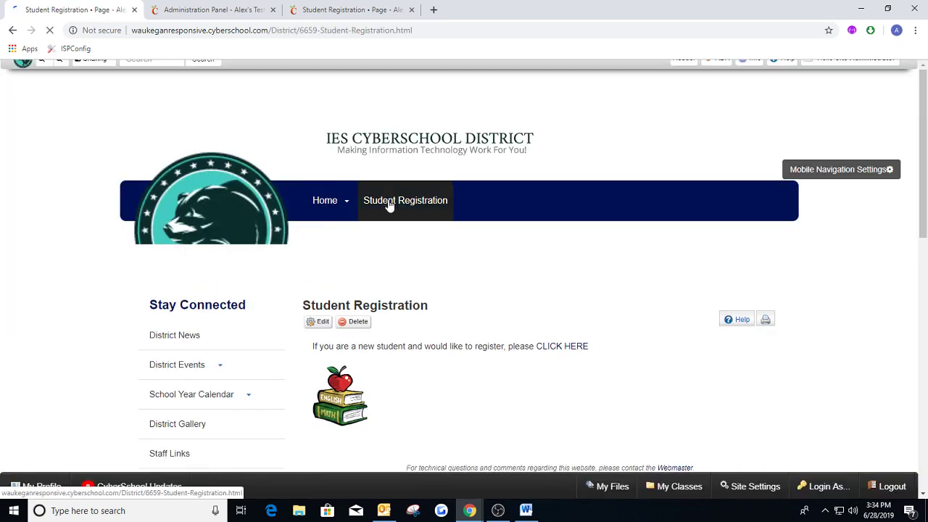
scroll(413, 365, "down", 1)
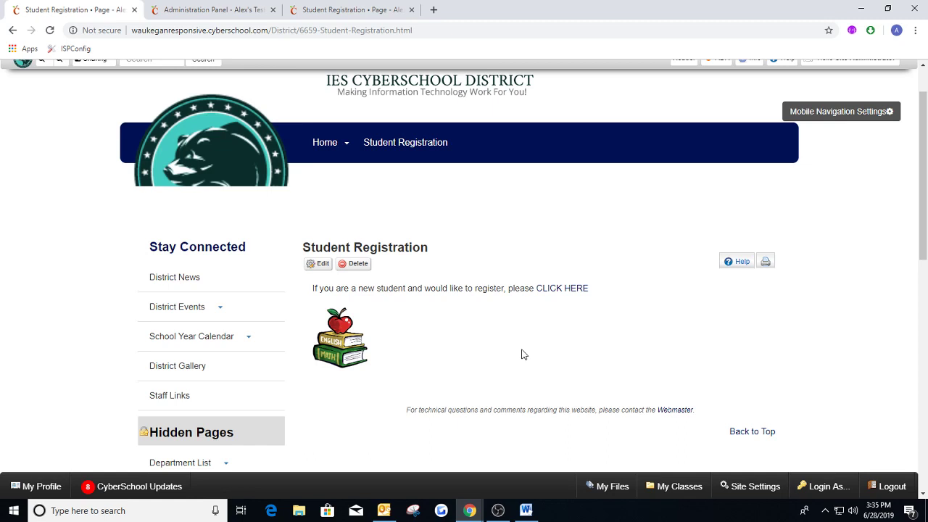
key("ctrl+Tab")
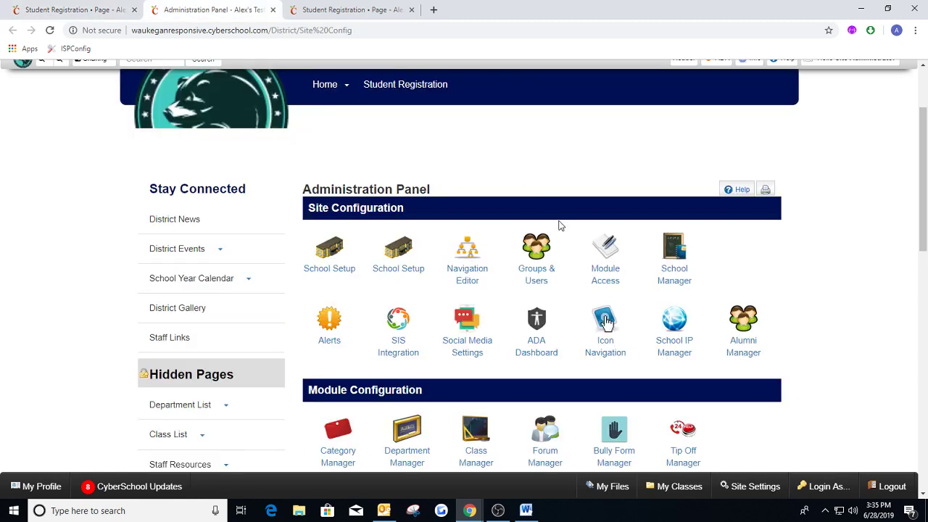
Add a new icon navigation quick link and name it Bell Schedule.
left_click(606, 321)
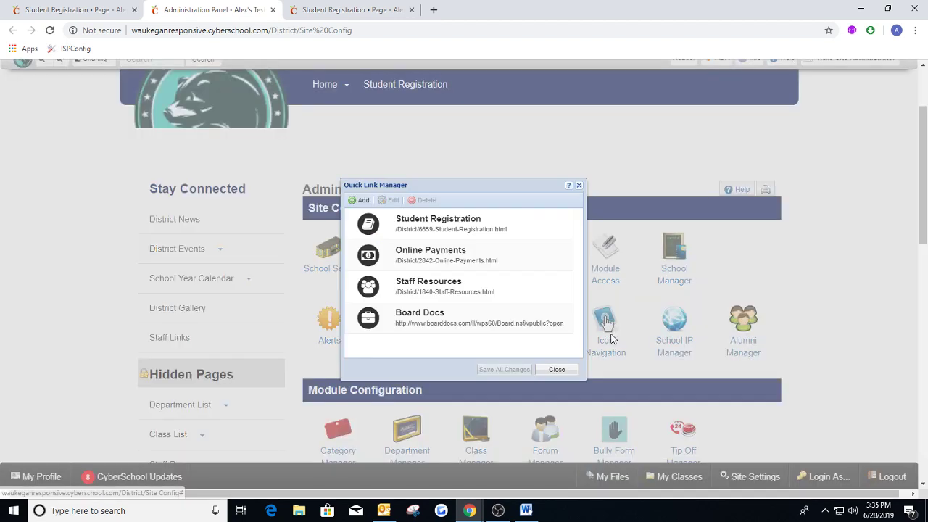
left_click(366, 203)
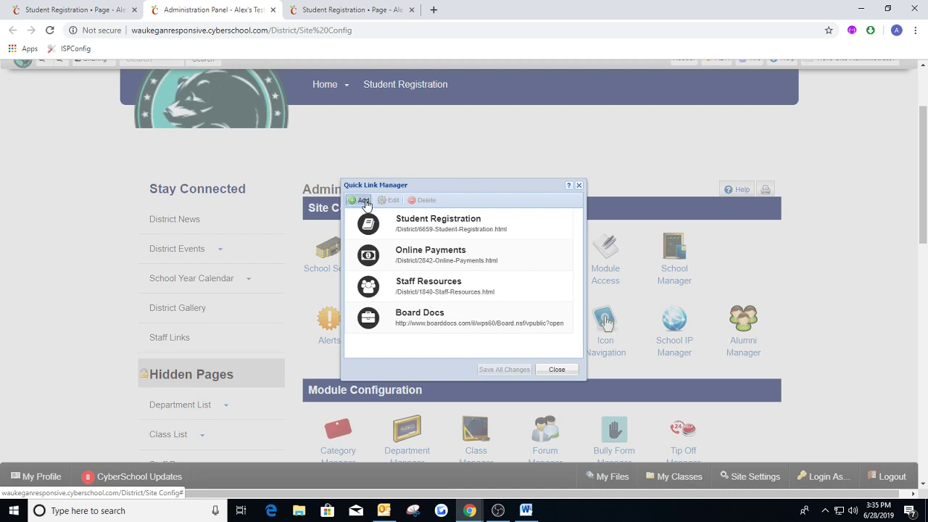
left_click(480, 210)
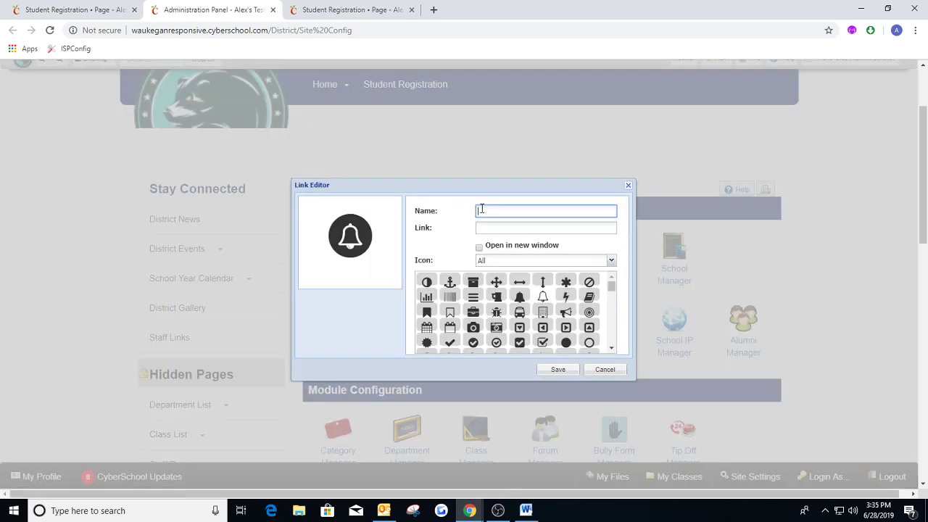
type("Lunch Menu")
key("BackSpace")
key("BackSpace")
key("BackSpace")
key("BackSpace")
key("BackSpace")
key("BackSpace")
key("BackSpace")
key("BackSpace")
key("BackSpace")
type("Bell Schedule")
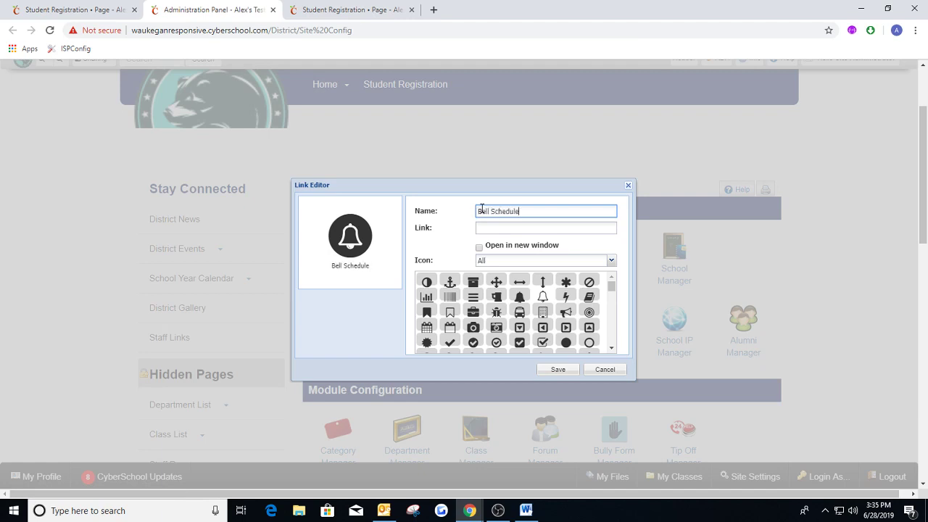
left_click(501, 230)
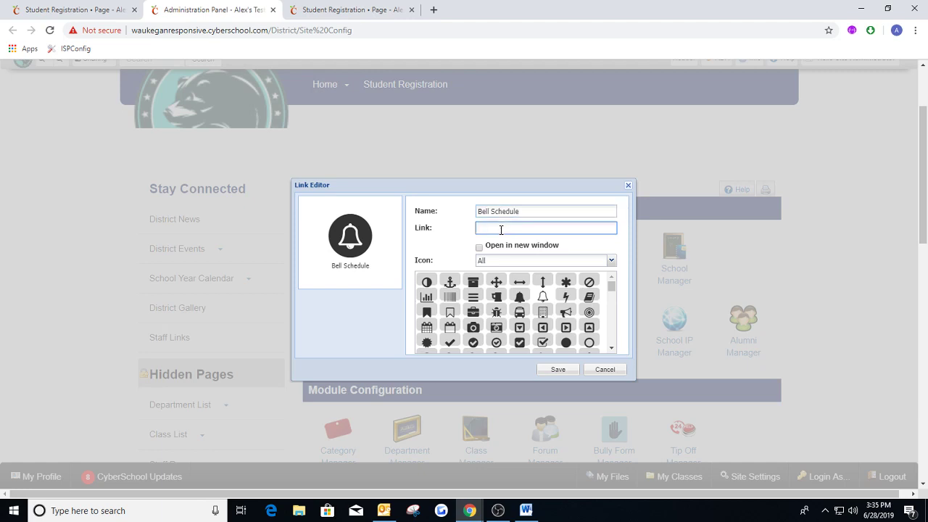
From the Student Registration page, open My Explorer Modern's File Manager and display the contents of the File folder.
left_click(338, 9)
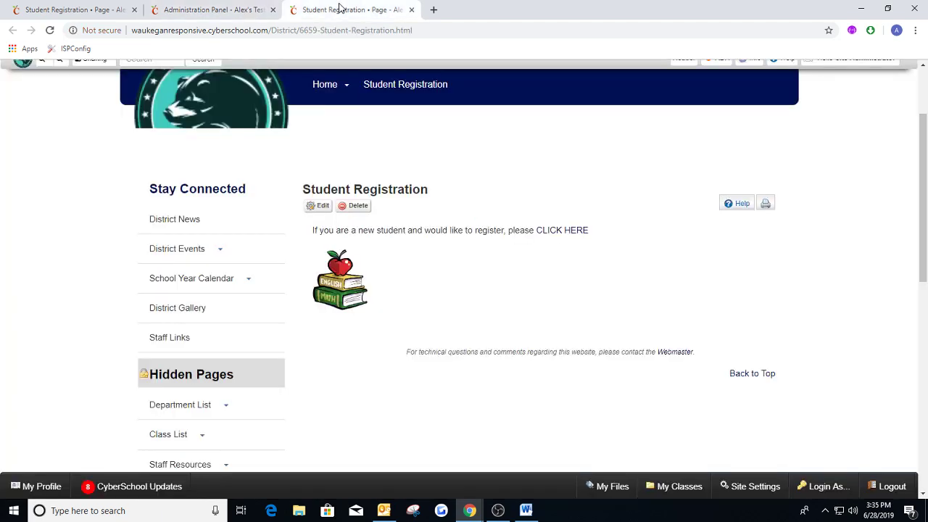
left_click(837, 69)
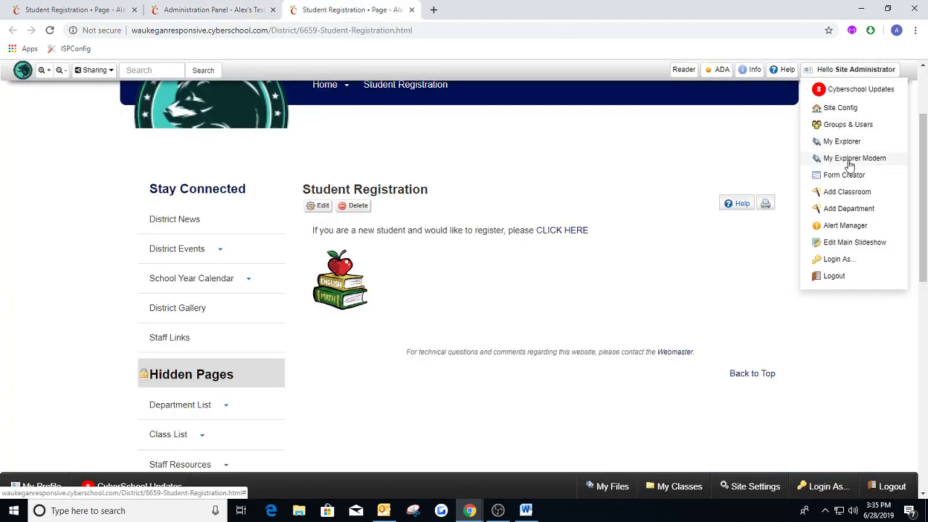
left_click(847, 159)
left_click(268, 152)
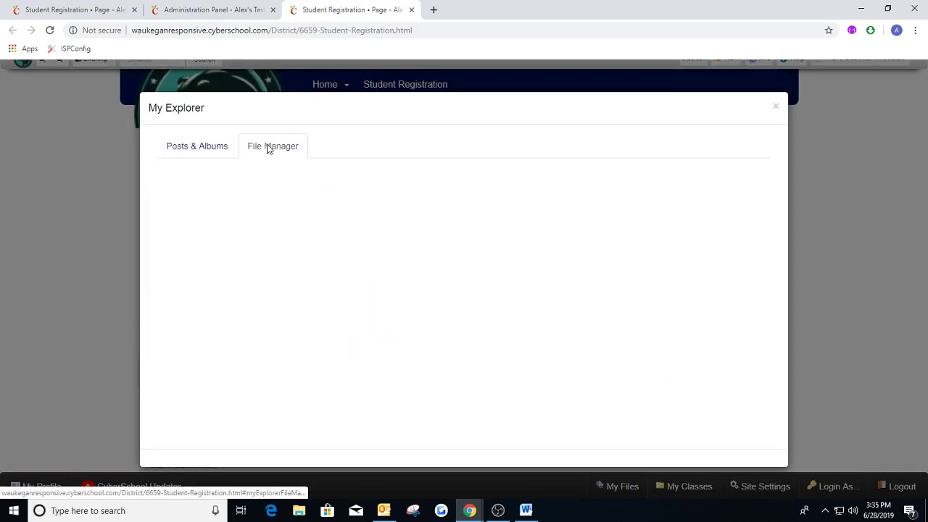
left_click(191, 275)
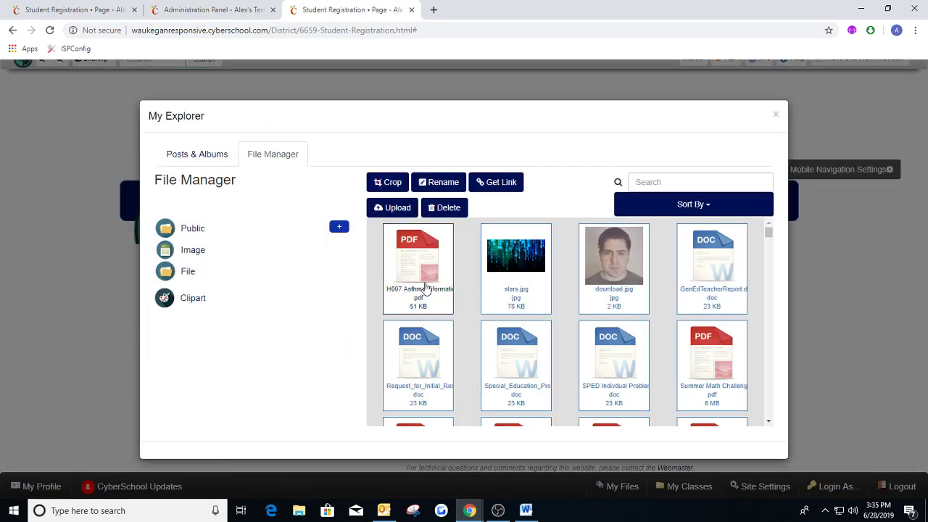
Search the File folder for "Bell".
scroll(516, 270, "down", 3)
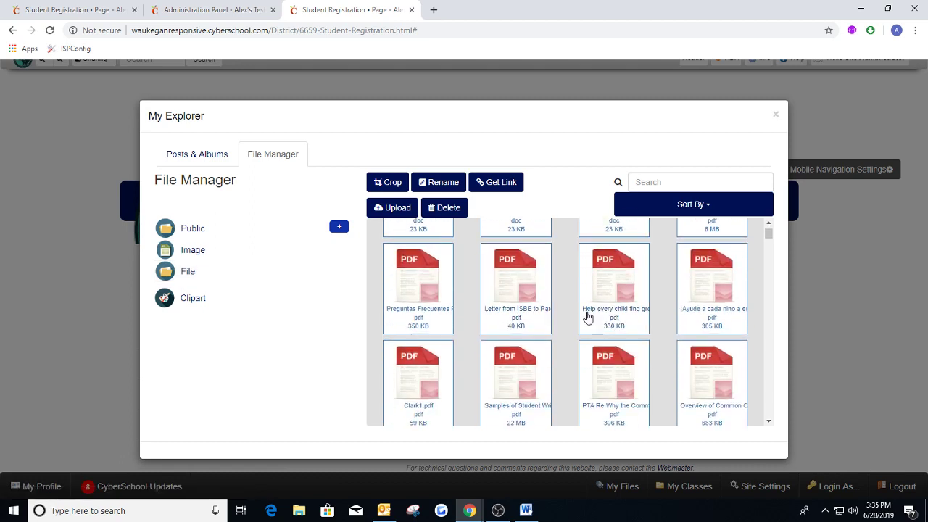
scroll(550, 257, "down", 1)
left_click(664, 185)
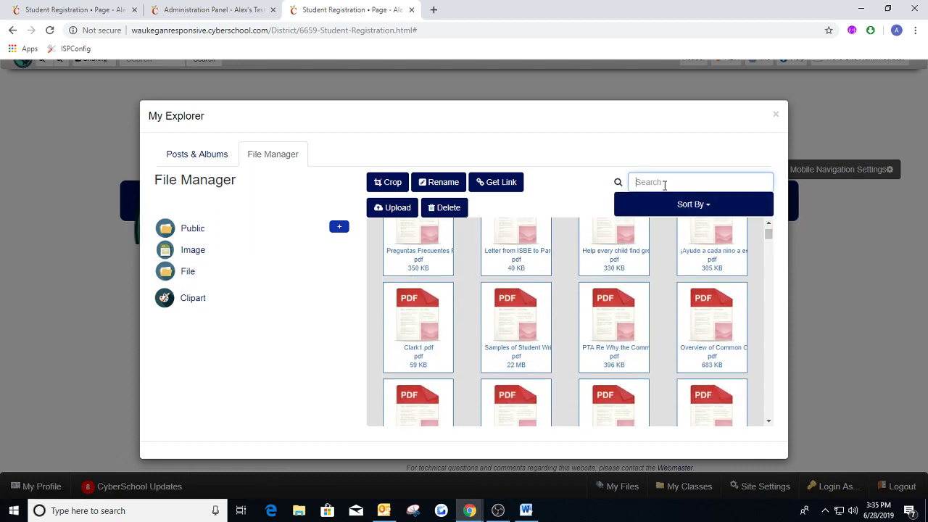
type("Bell")
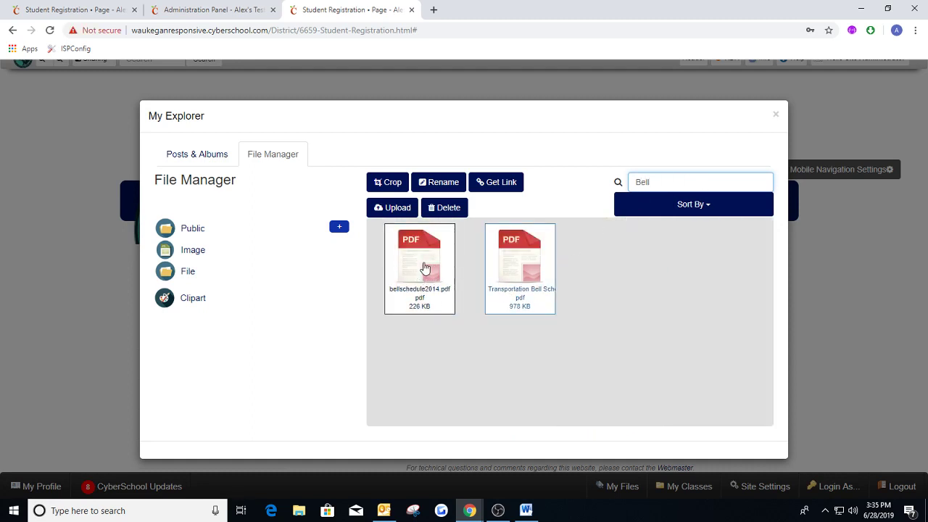
Get the link of bellschedule2014.pdf and copy its path without the domain.
left_click(425, 268)
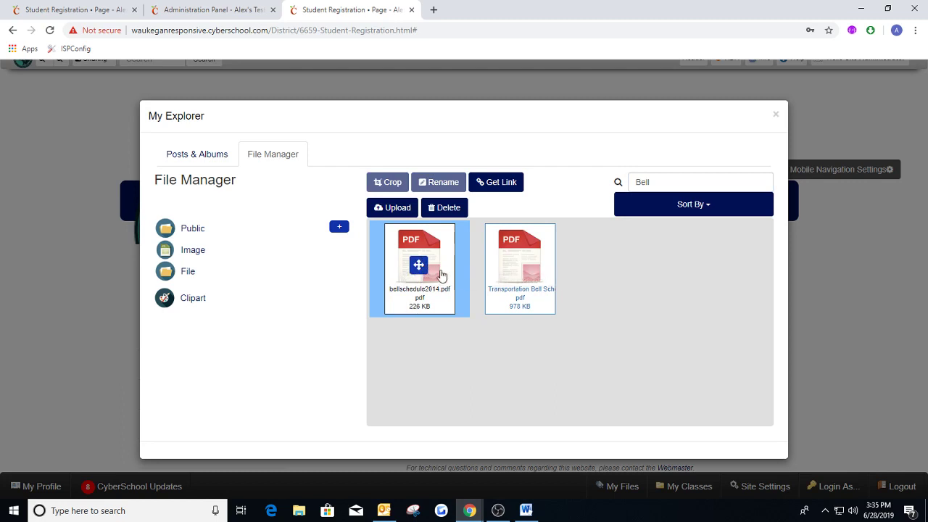
left_click(496, 187)
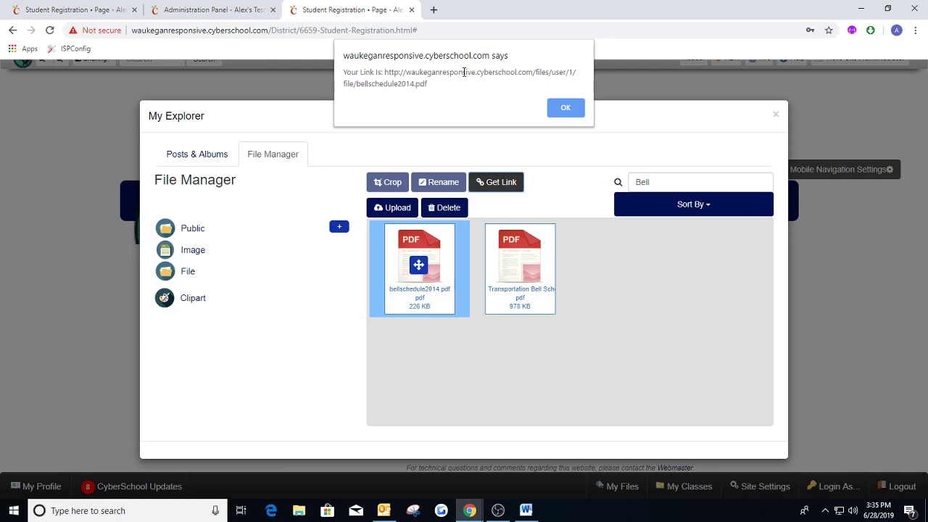
left_click_drag(533, 71, 580, 80)
key("ctrl+c")
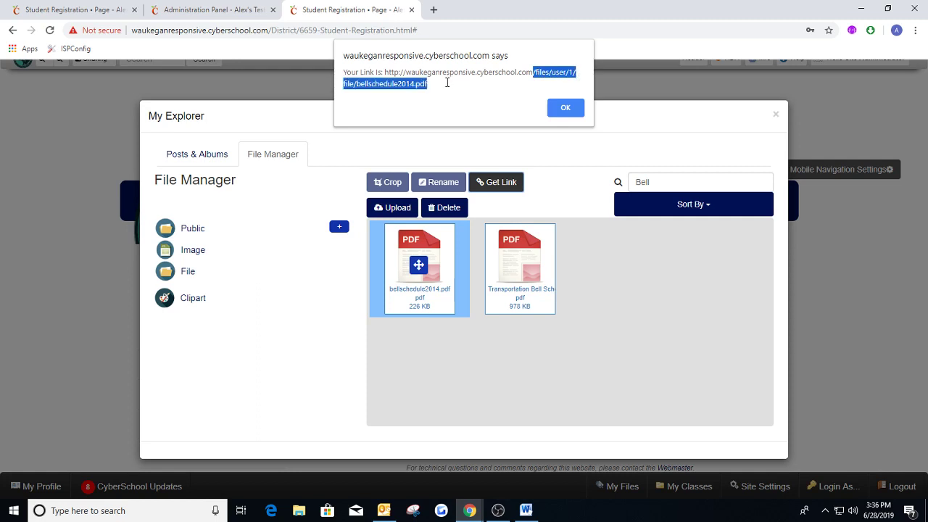
Set the Bell Schedule quick link's target to /files/user/1/file/bellschedule2014.pdf using the copied path.
left_click(219, 12)
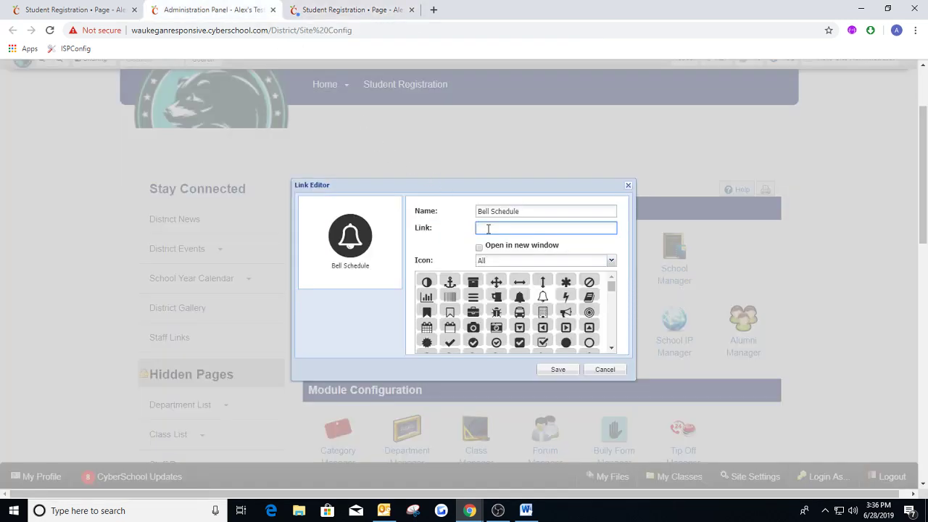
key("ctrl+v")
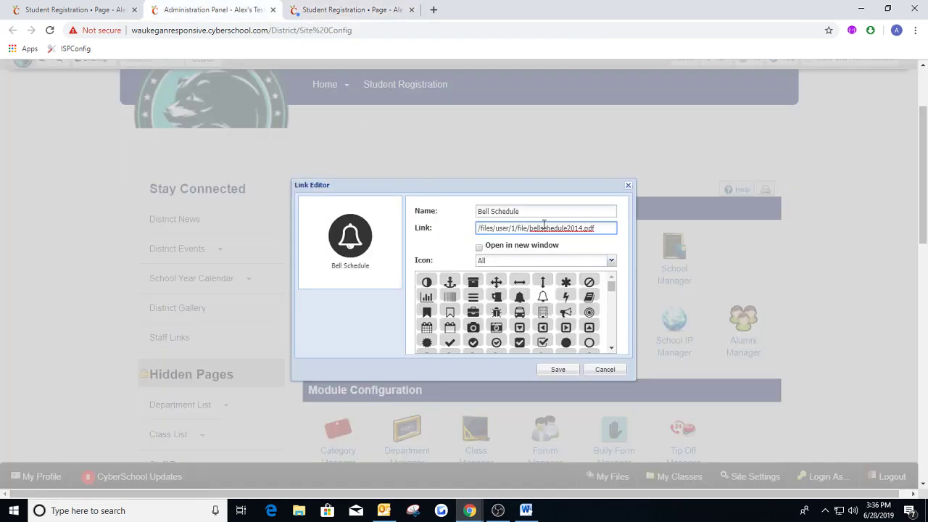
left_click_drag(605, 224, 481, 233)
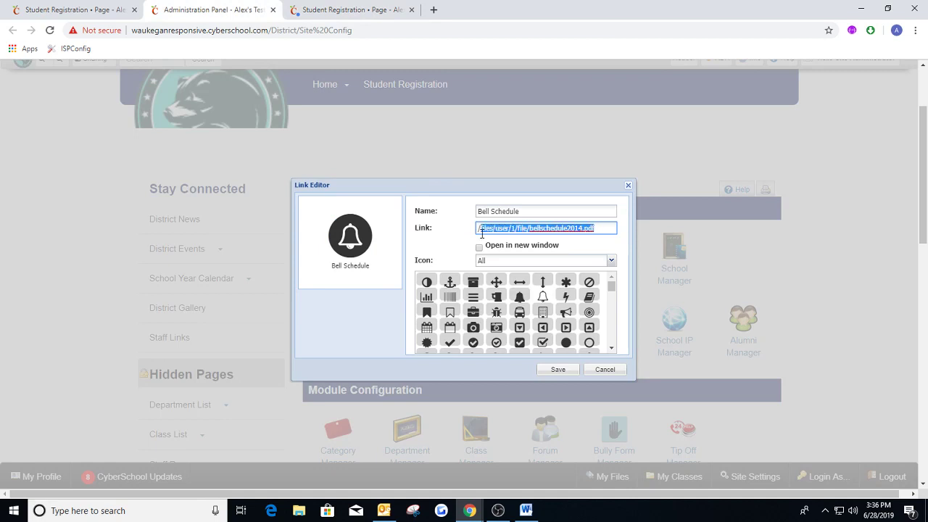
left_click(477, 227)
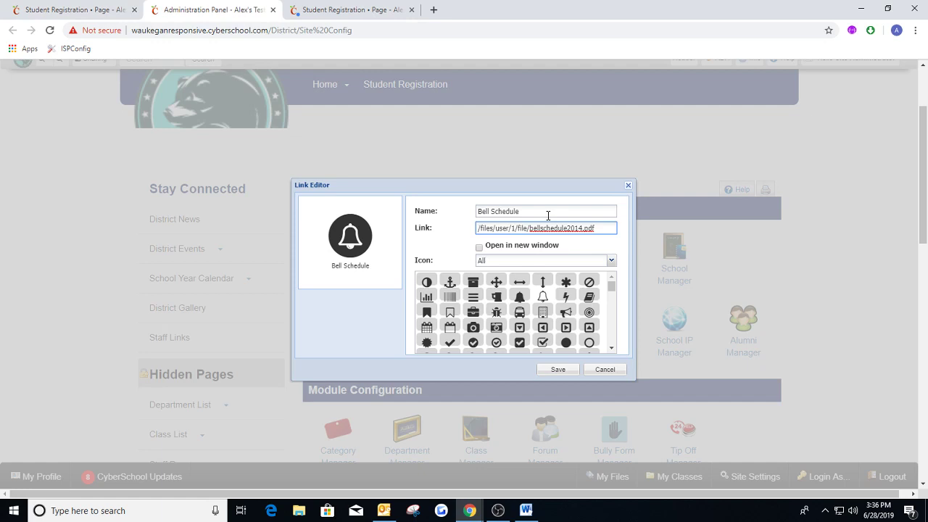
Save the Bell Schedule link, move it below Board Docs, and save all changes before closing the Quick Link Manager.
left_click(557, 369)
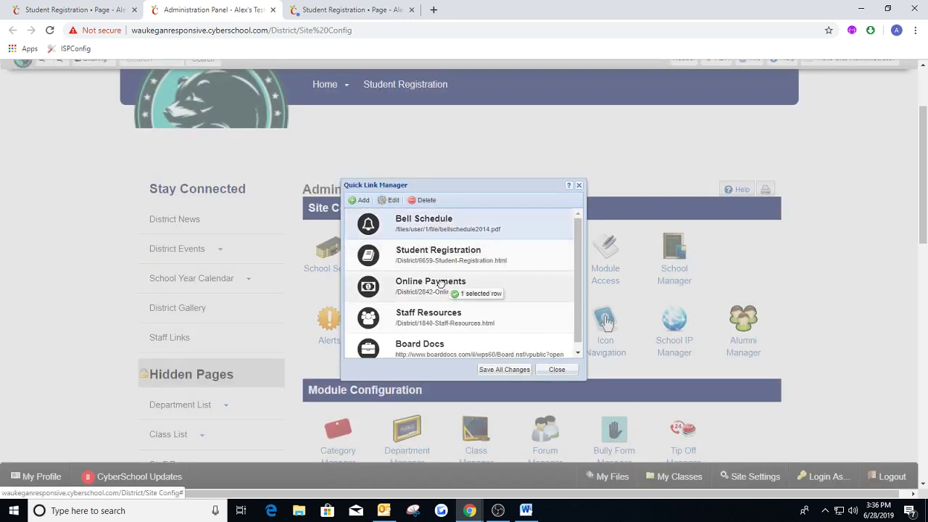
left_click_drag(440, 283, 439, 349)
left_click(522, 369)
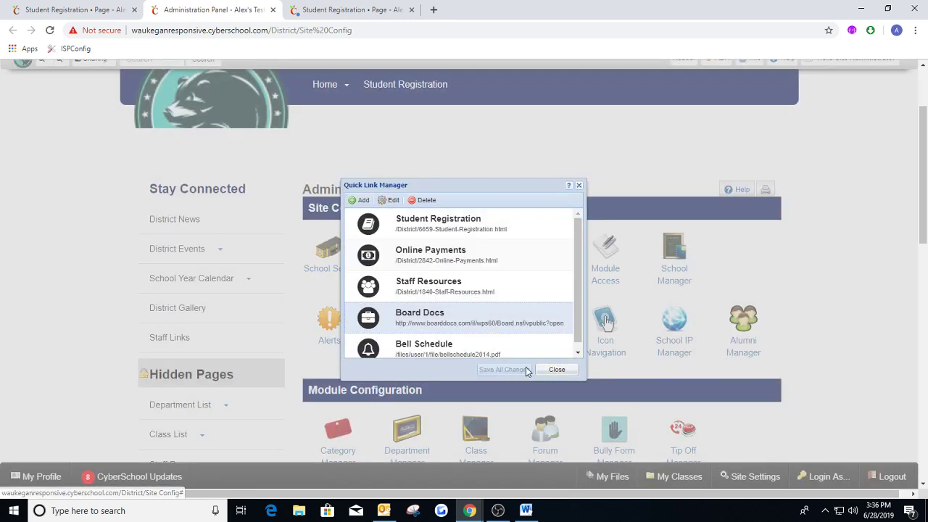
left_click(555, 370)
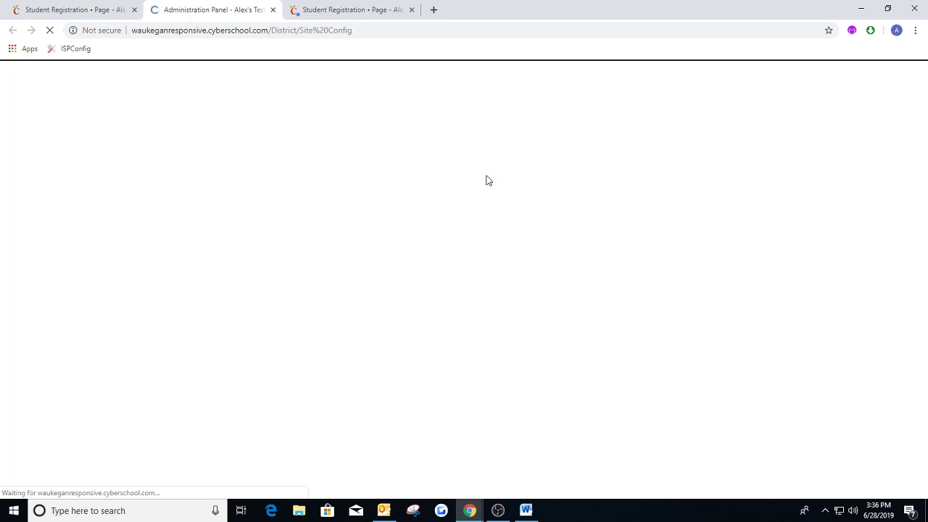
Check the icon links on the freshly loaded home page and return to the Administration Panel.
left_click(73, 9)
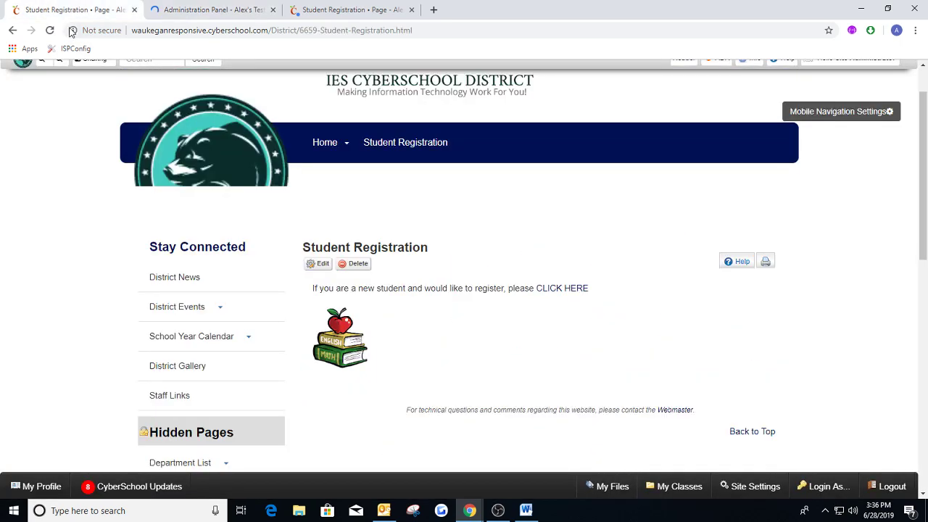
left_click(322, 145)
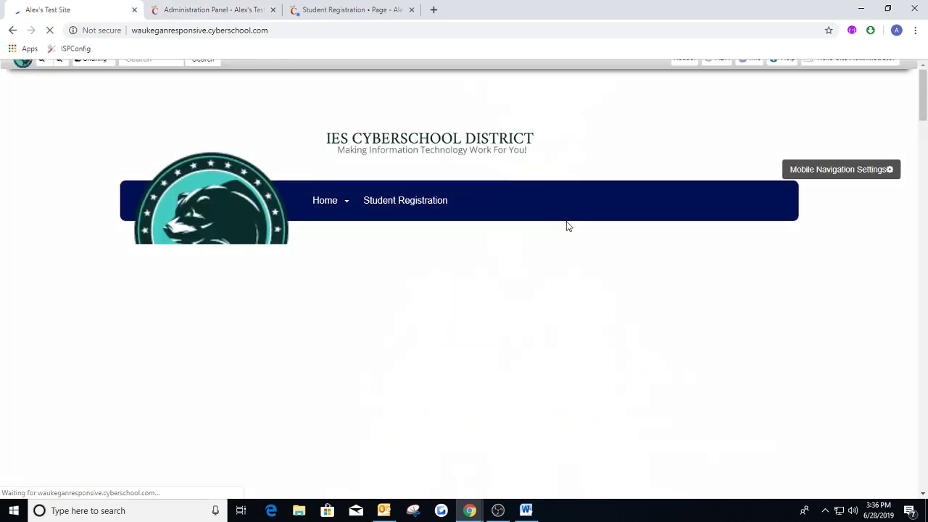
scroll(572, 228, "down", 4)
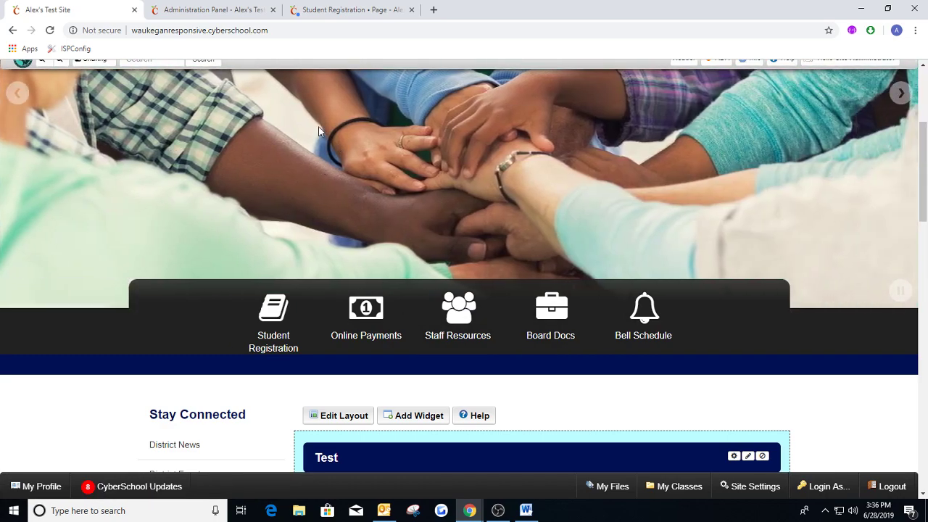
left_click(250, 9)
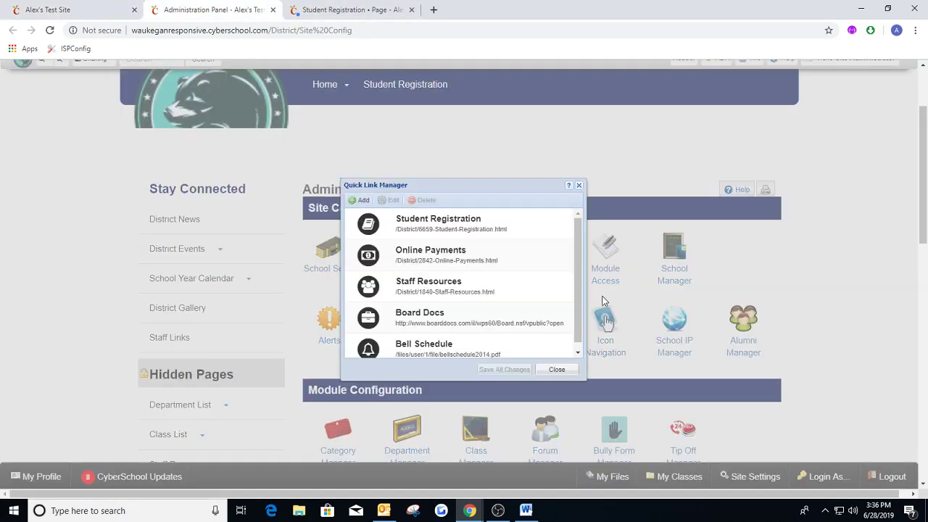
left_click(613, 326)
left_click(360, 200)
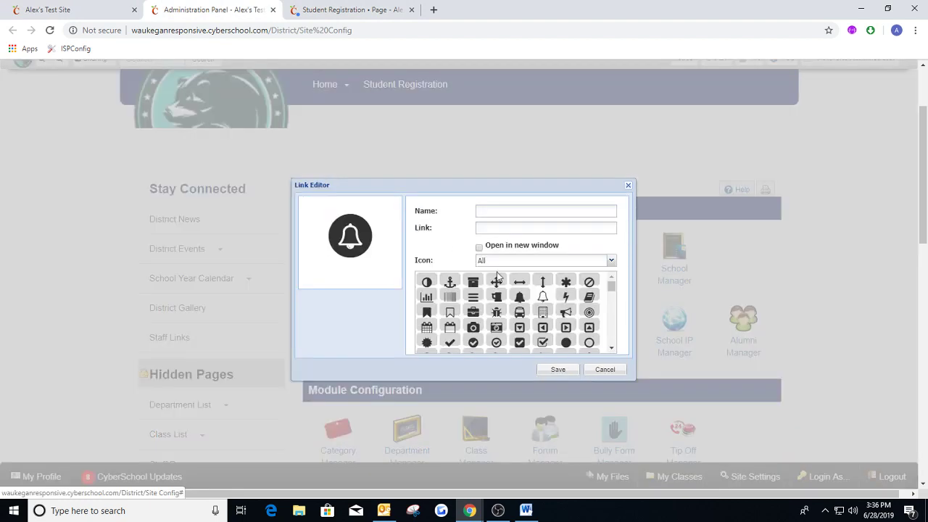
left_click(496, 281)
left_click(503, 212)
type("Directo")
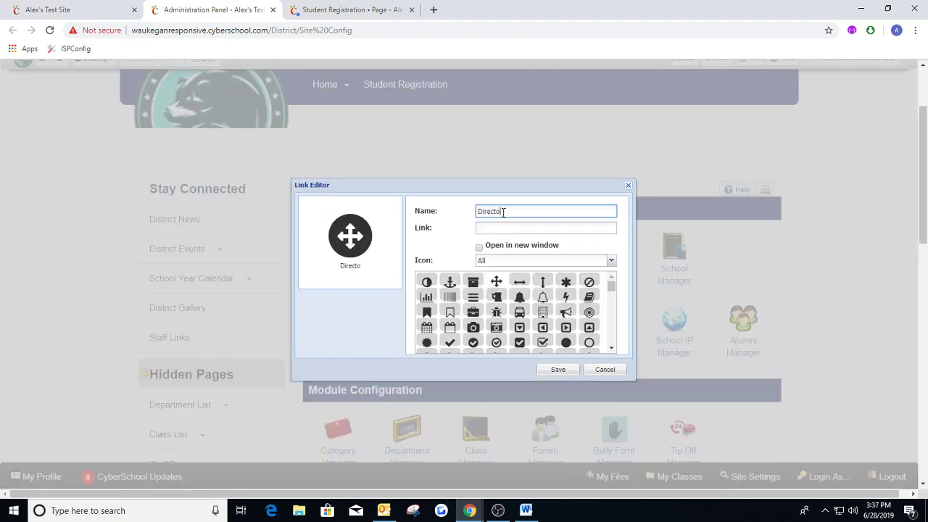
key("BackSpace")
type("ions")
left_click(503, 225)
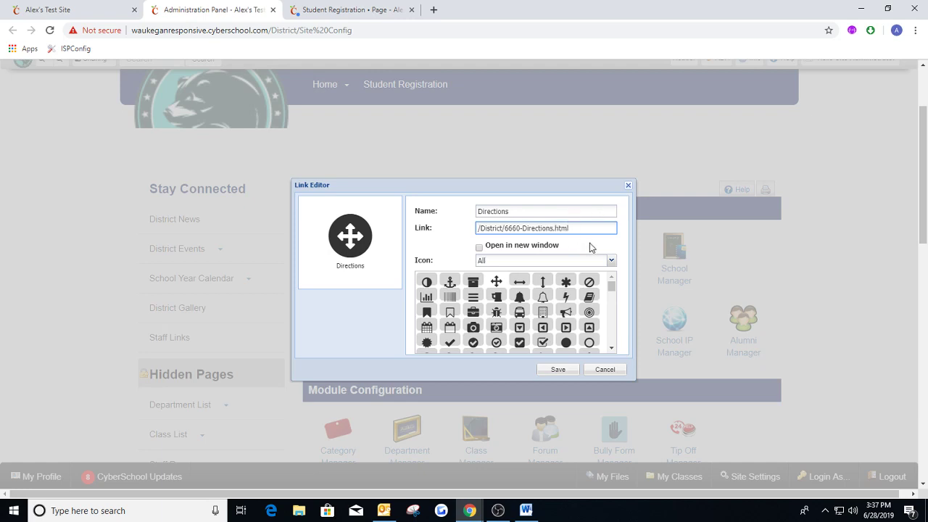
triple_click(559, 227)
key("BackSpace")
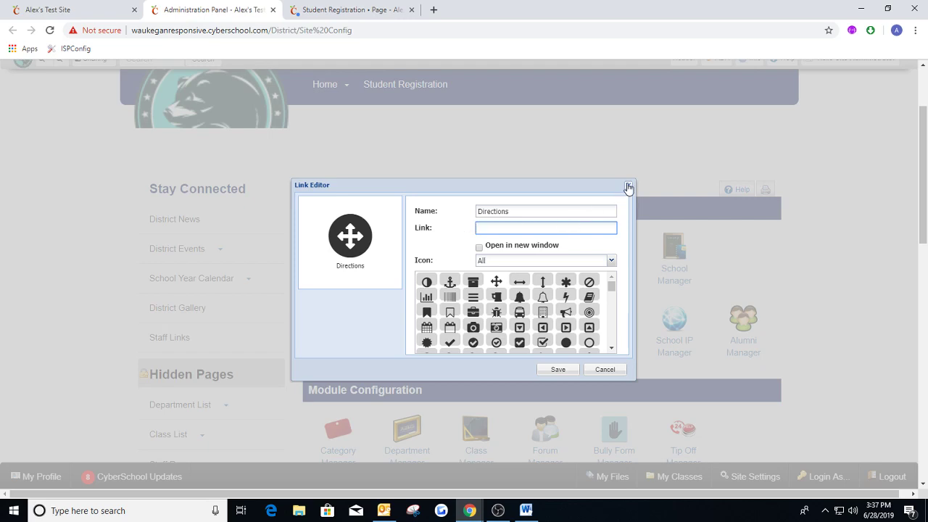
left_click(628, 185)
left_click(580, 186)
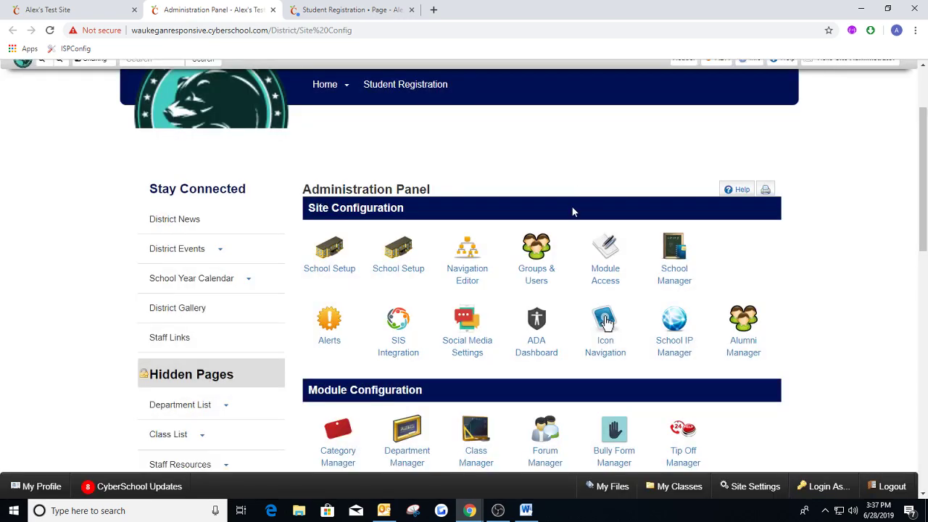
Create a new page titled Directions below Student Registration in the top navigation and publish it.
left_click(460, 257)
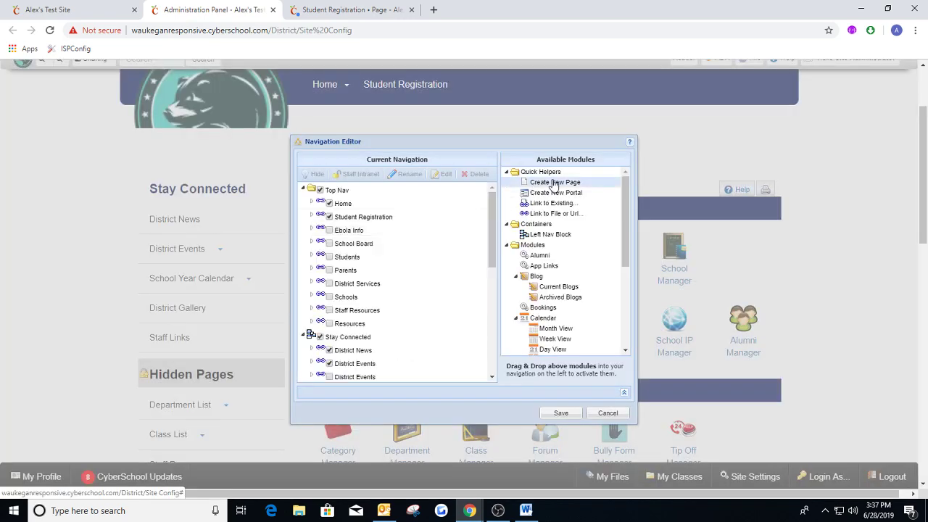
left_click_drag(553, 182, 376, 227)
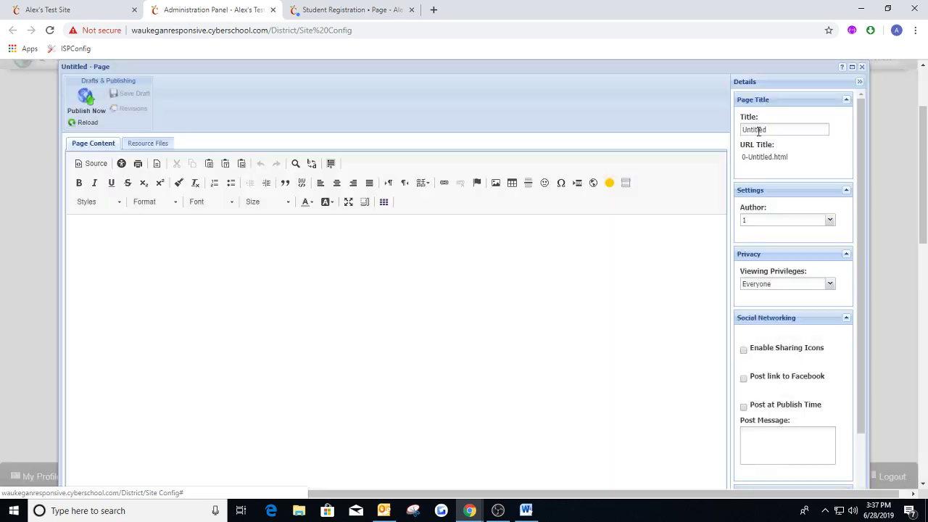
double_click(760, 130)
type("Directions")
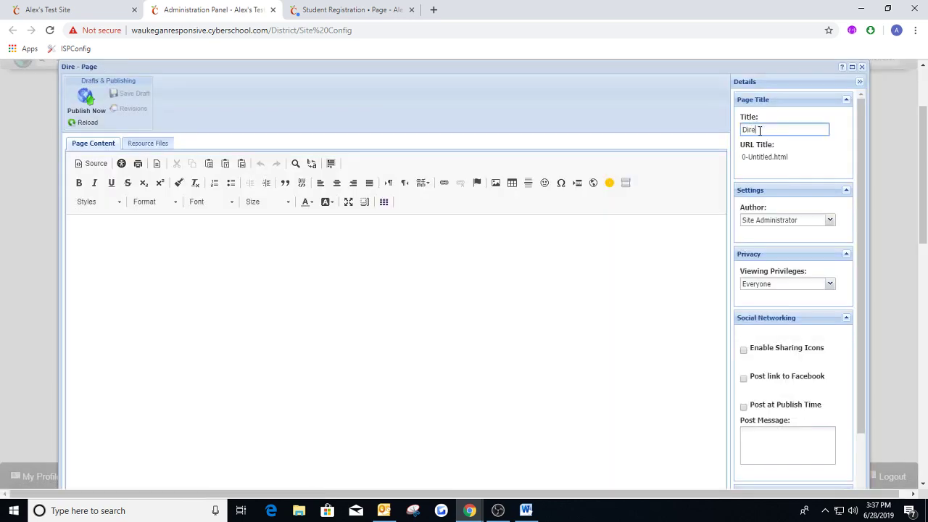
left_click(84, 99)
Save the navigation changes and open the Directions page from the site's top navigation.
left_click(560, 413)
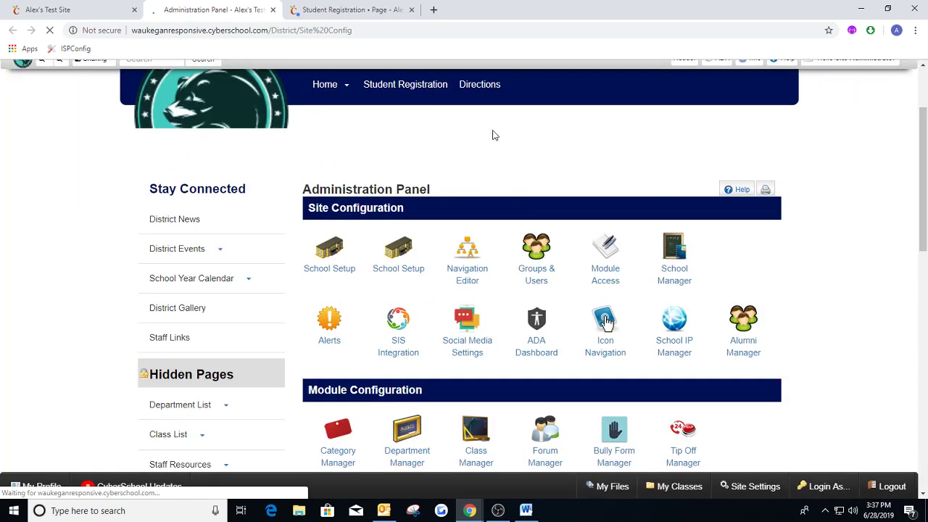
left_click(459, 88)
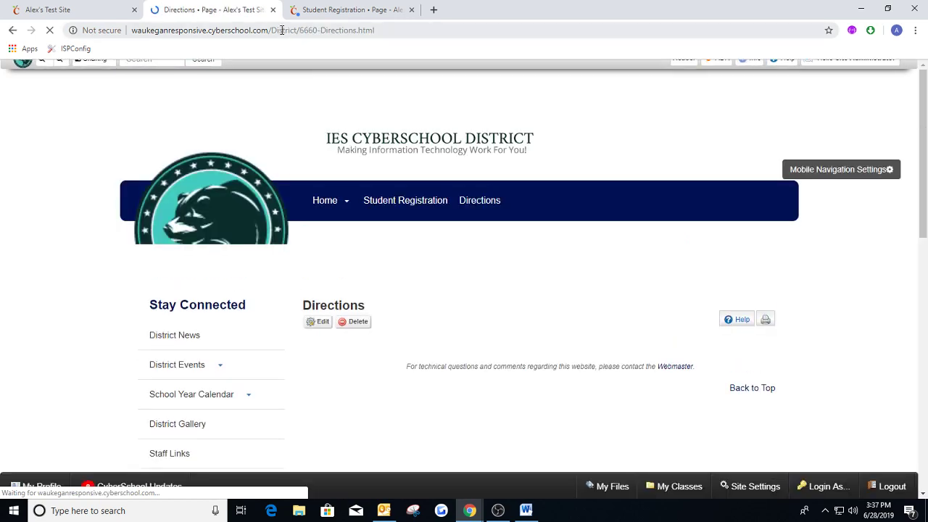
Highlight the relative path /District/6660-Directions.html in the Directions page's web address.
left_click(274, 30)
left_click_drag(274, 31, 386, 34)
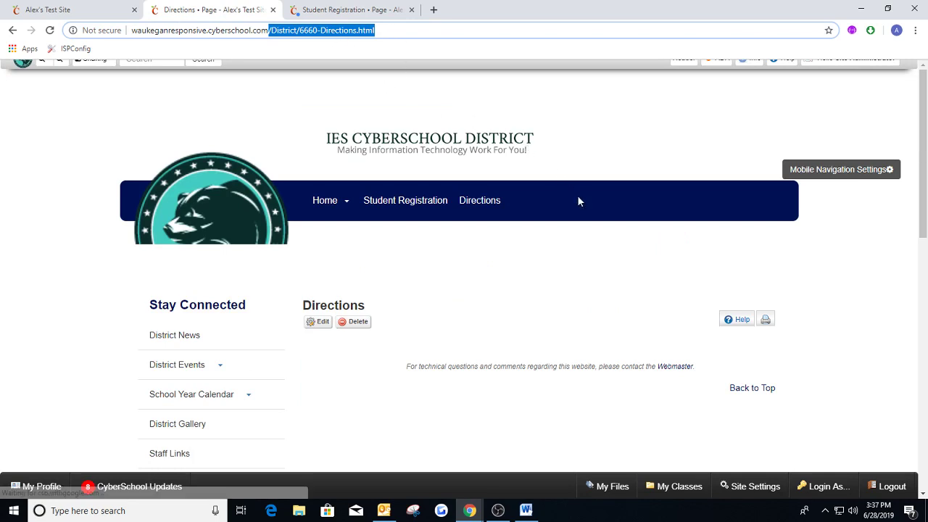
left_click(425, 275)
Dismiss the bell schedule file link message and close My Explorer on the open Student Registration page.
left_click(339, 10)
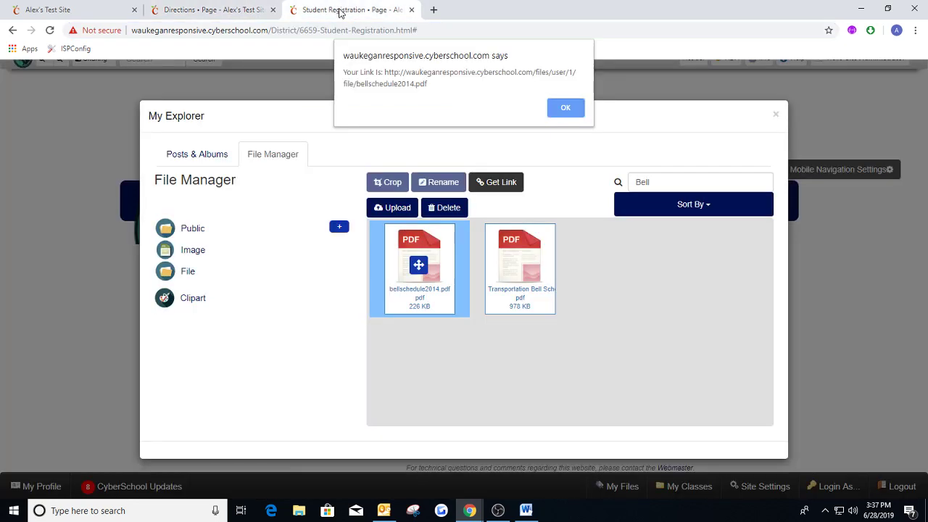
key("Return")
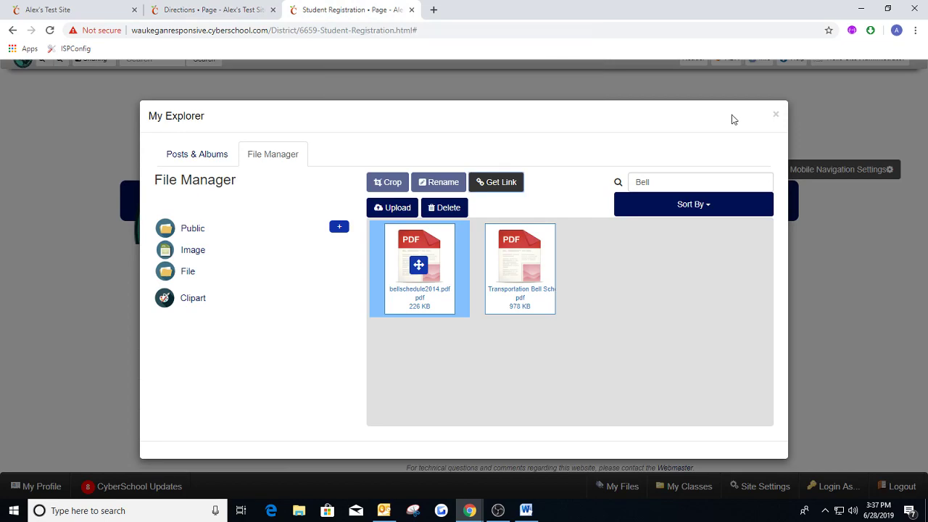
left_click(775, 114)
left_click(252, 15)
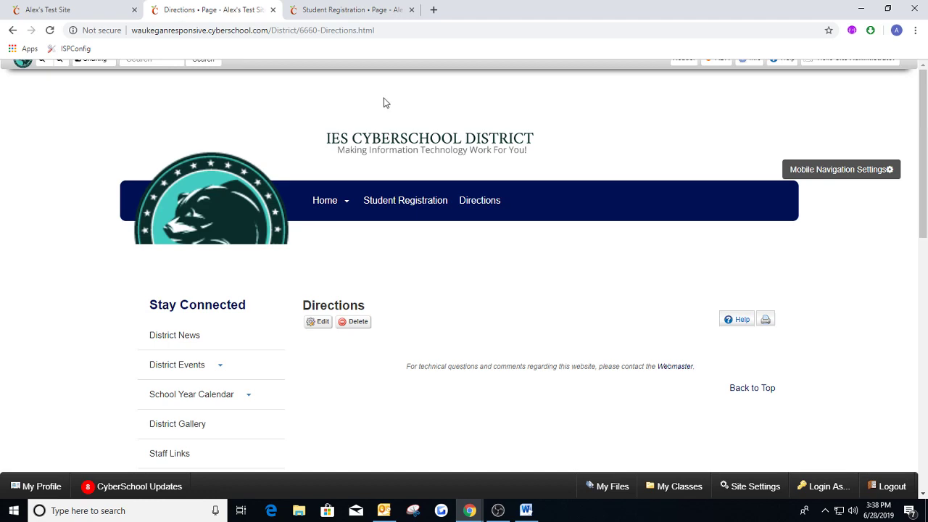
left_click(97, 15)
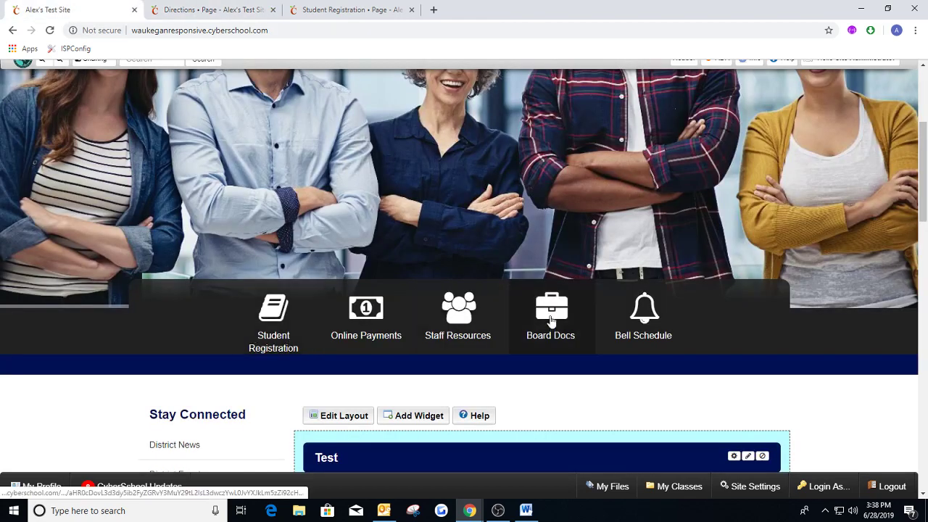
Open the Directions page for editing and enter the line "If you are a new student and would like to register, click here".
left_click(210, 10)
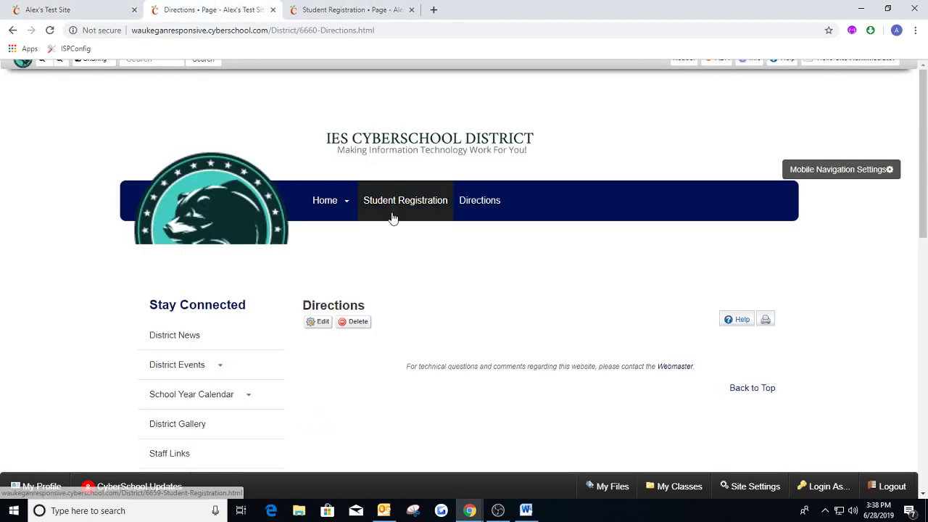
mouse_move(342, 201)
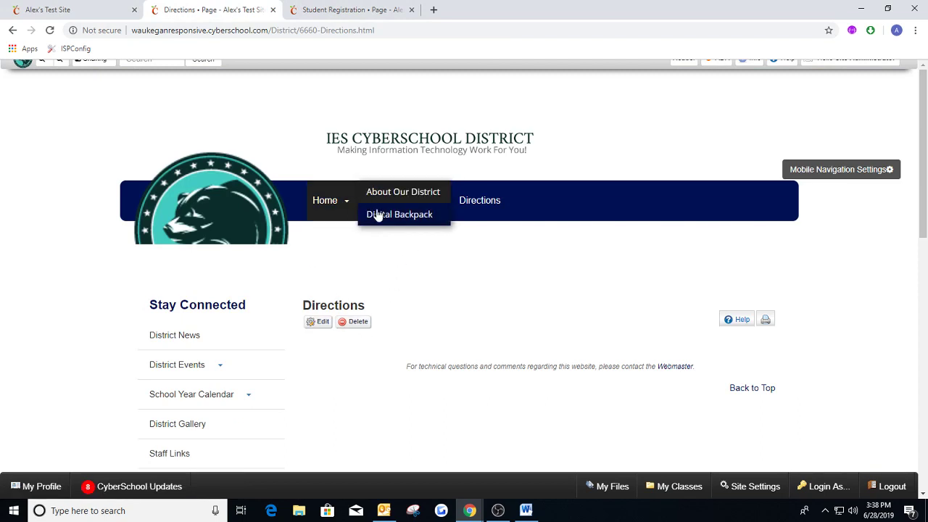
scroll(326, 284, "down", 1)
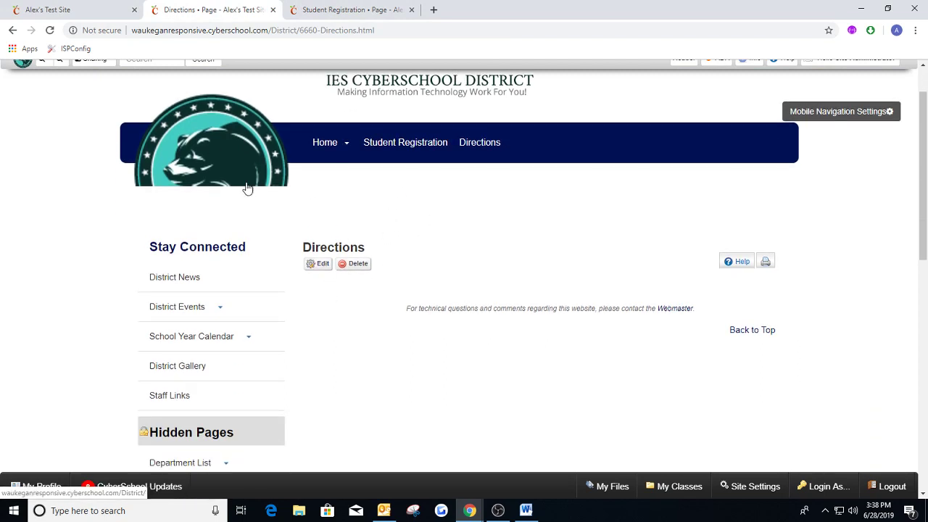
left_click(317, 263)
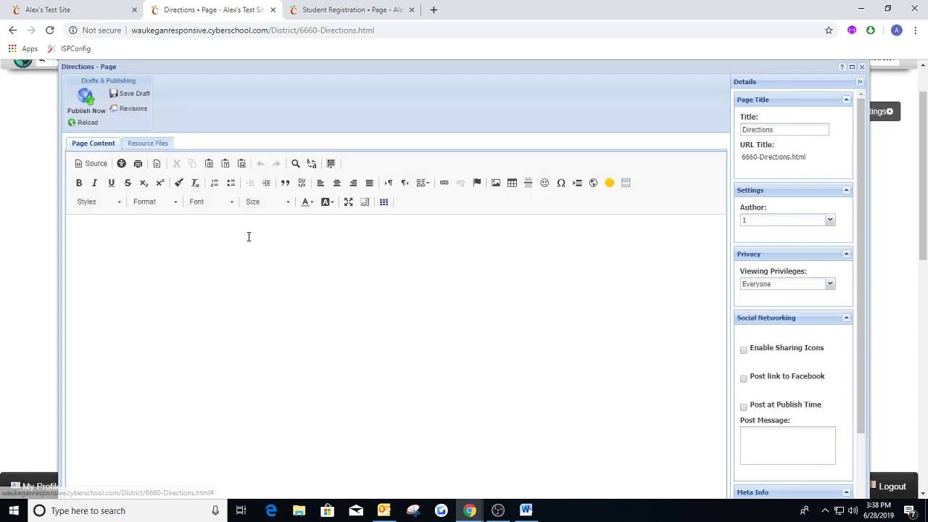
left_click(249, 236)
type("If you are")
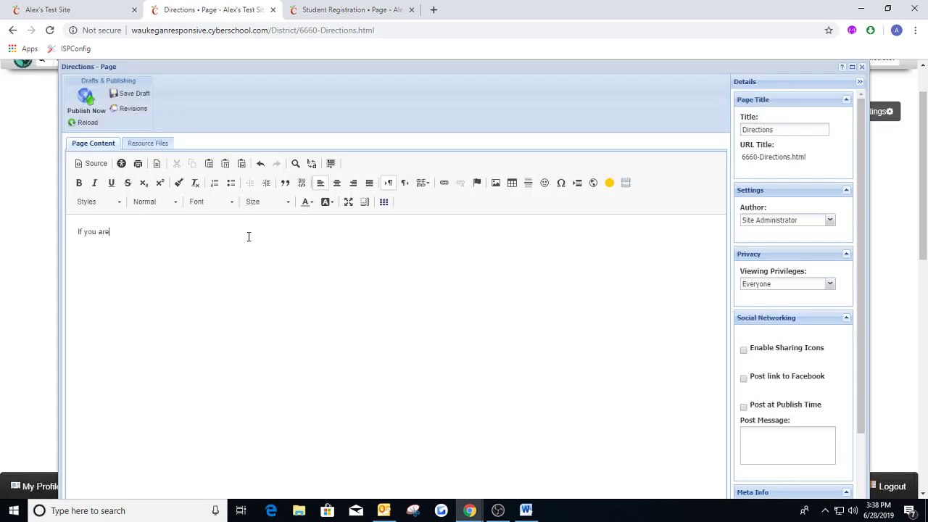
type(" a new student and would like to register, click here")
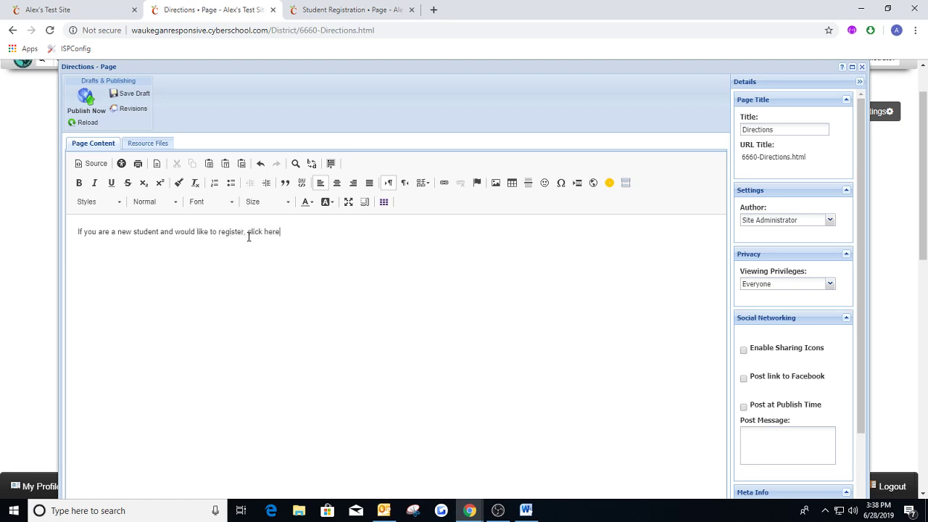
Start a link on the words "click here" and copy /District/6659-Student-Registration.html from the Student Registration page's address.
left_click_drag(246, 233, 281, 232)
left_click(247, 232)
left_click(444, 187)
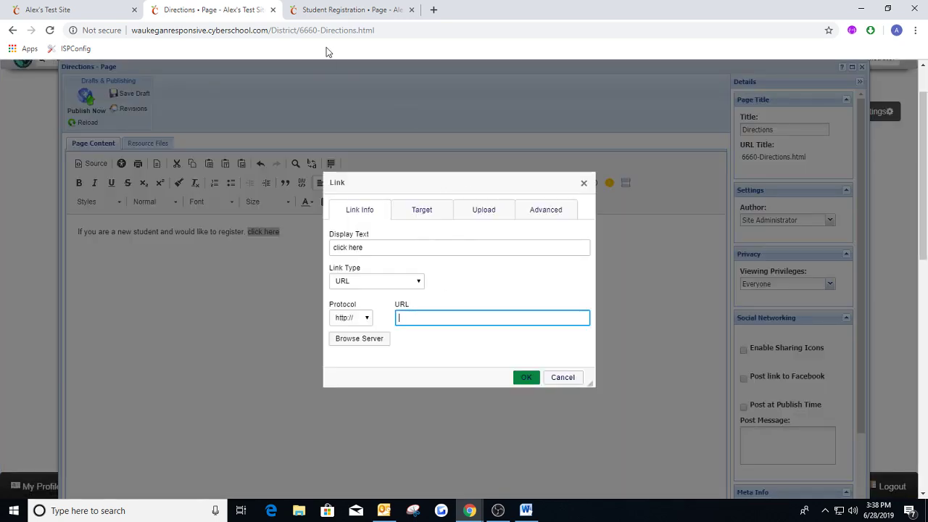
left_click(333, 10)
key("F5")
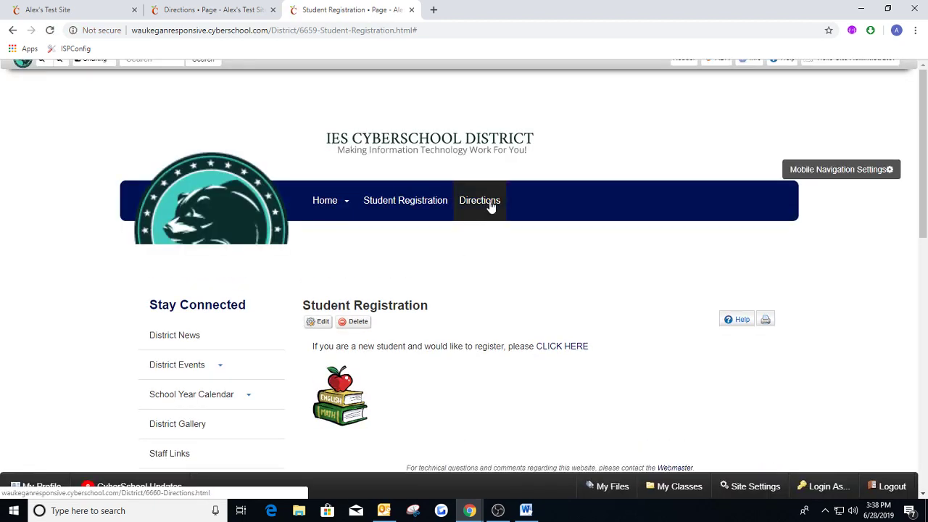
left_click(479, 202)
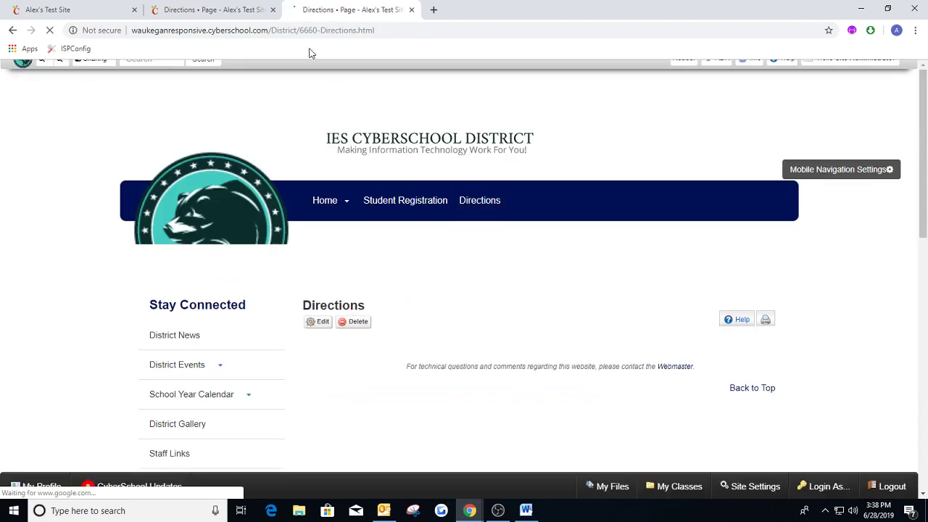
left_click(412, 201)
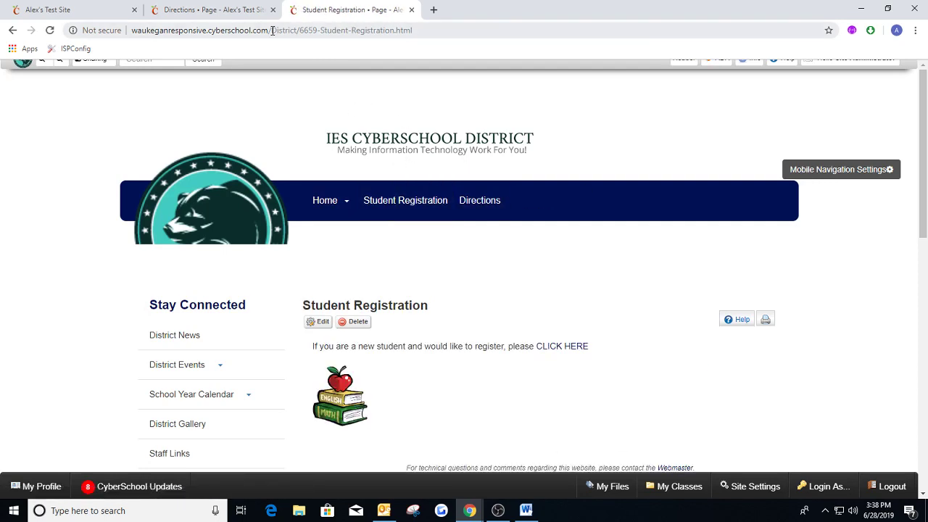
left_click_drag(268, 30, 431, 39)
key("ctrl+c")
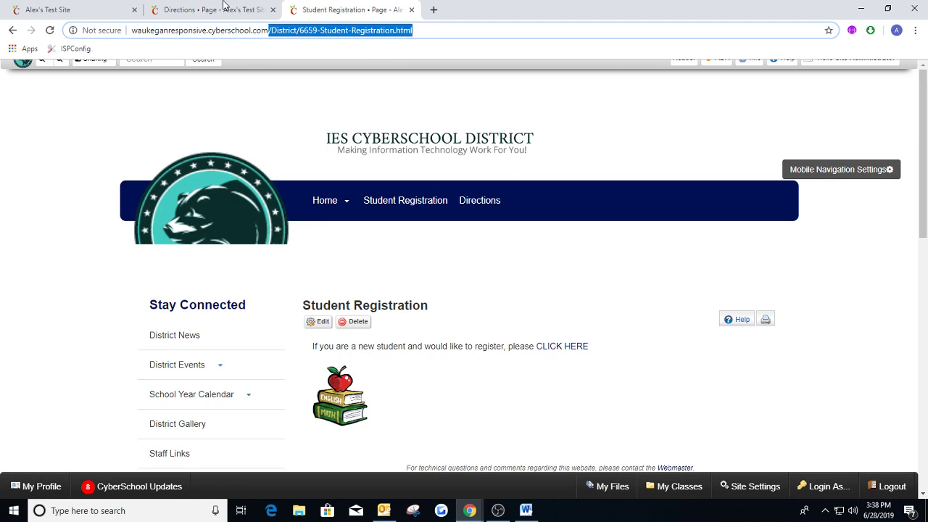
Link "click here" to /District/6659-Student-Registration.html and publish the Directions page.
left_click(221, 9)
key("ctrl+v")
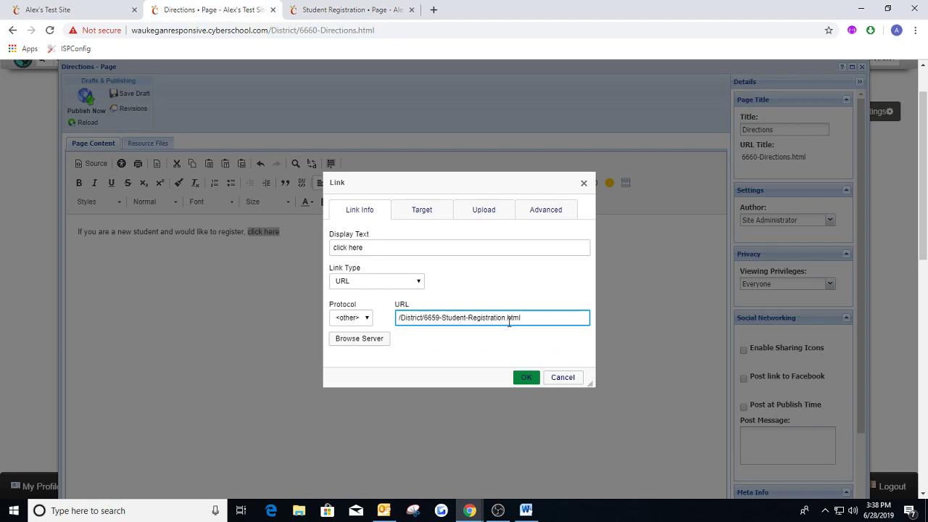
left_click(527, 377)
left_click(100, 111)
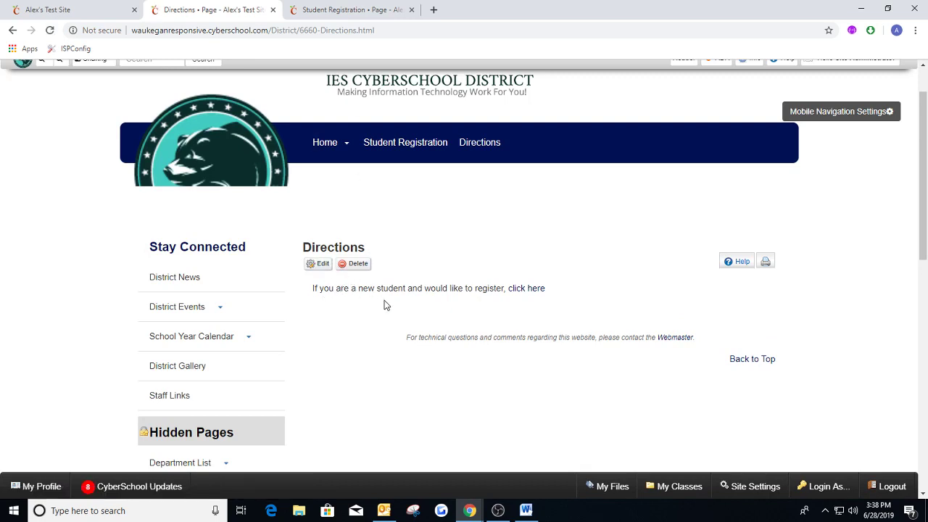
Test the registration "click here" link on the published page and return to the Directions page.
left_click(527, 290)
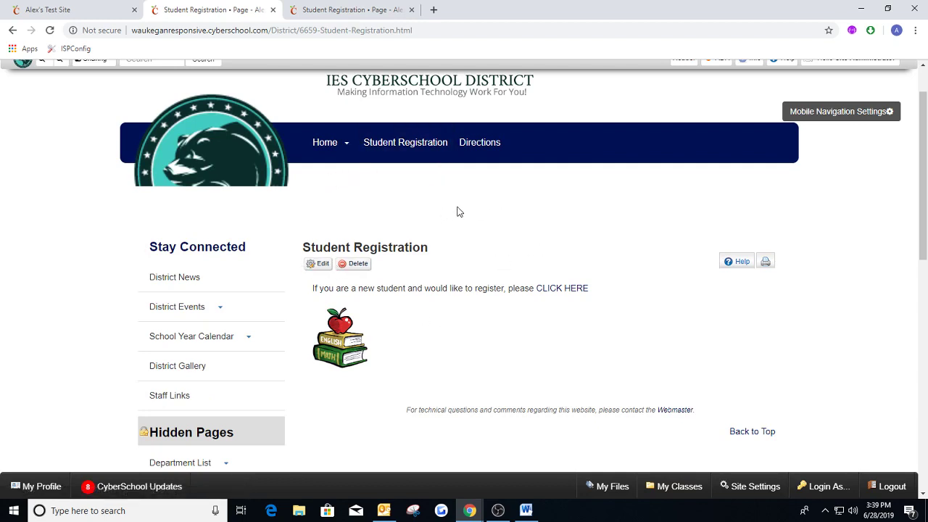
left_click(290, 10)
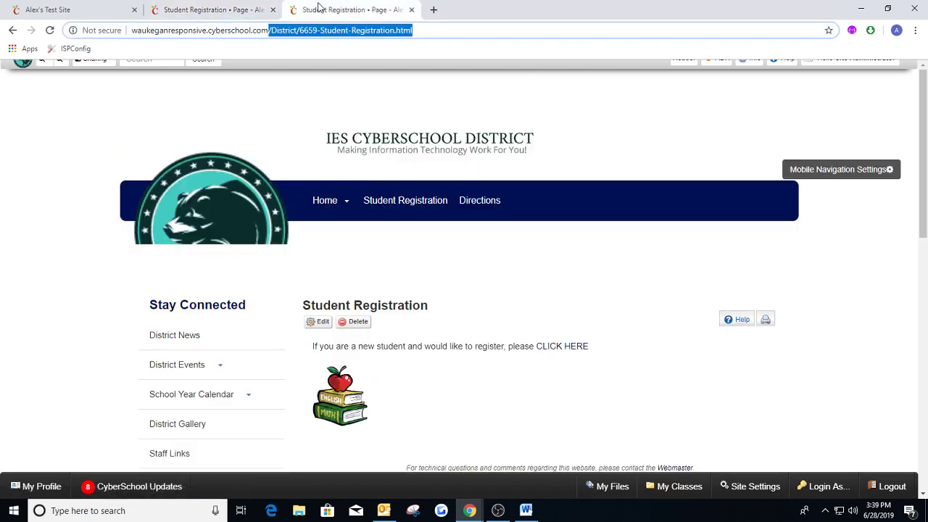
left_click(225, 10)
left_click(12, 32)
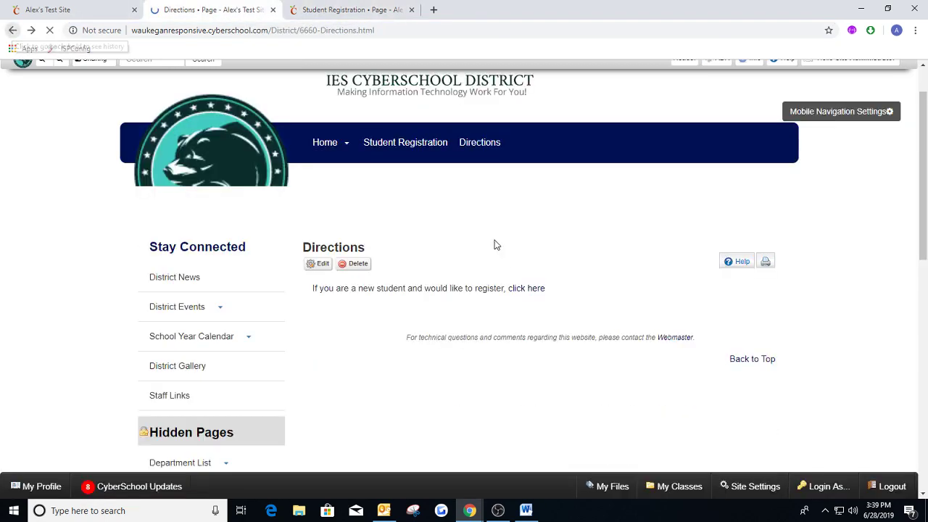
Add the line "To view the Calendar, click here" to the Directions page and enter /District/Events as the URL for "click here".
left_click(319, 264)
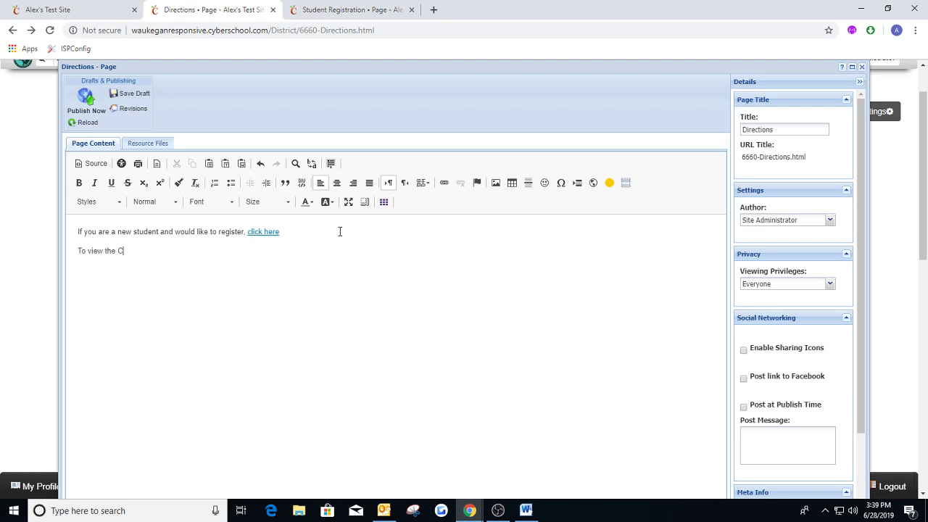
type("ar, click here")
left_click_drag(153, 251, 172, 251)
left_click(444, 182)
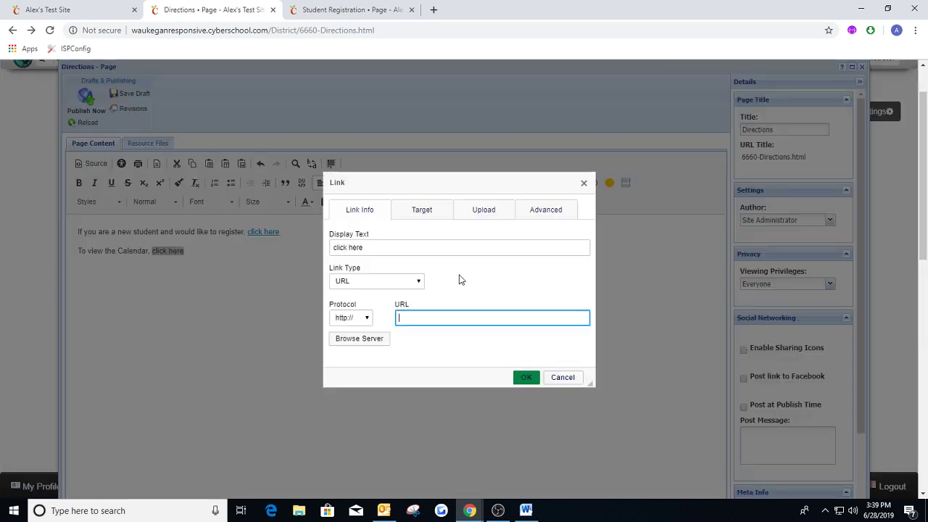
type("/District/Events")
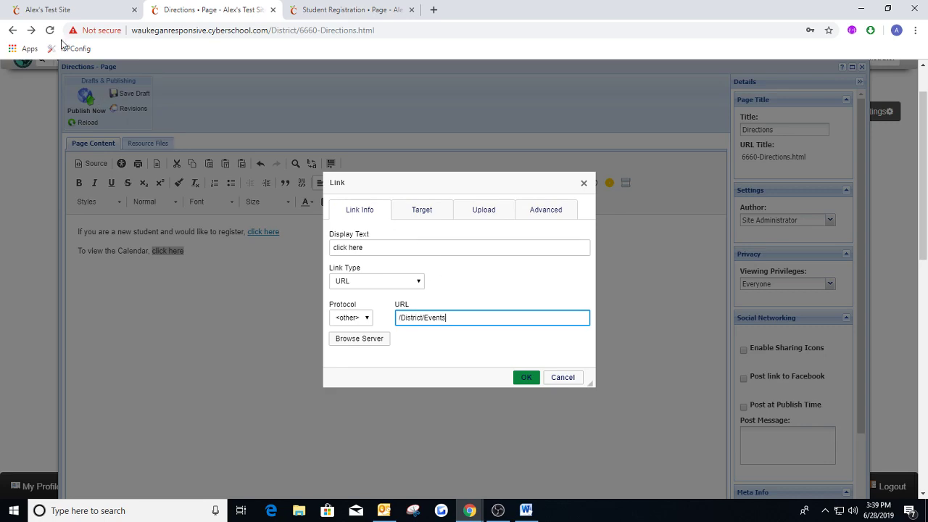
Load the site's /district/events address in the home page's browser tab and view the events calendar.
left_click(63, 10)
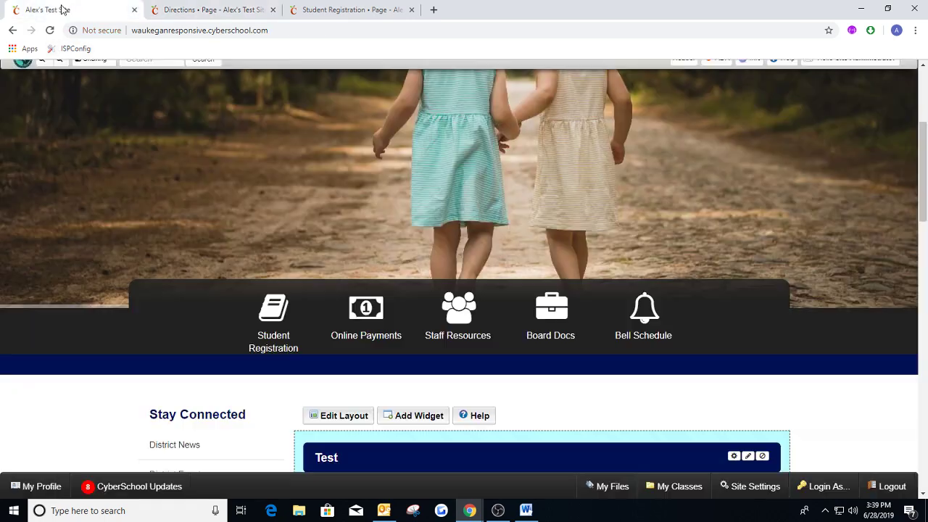
left_click(276, 29)
left_click(276, 30)
type("/district/e")
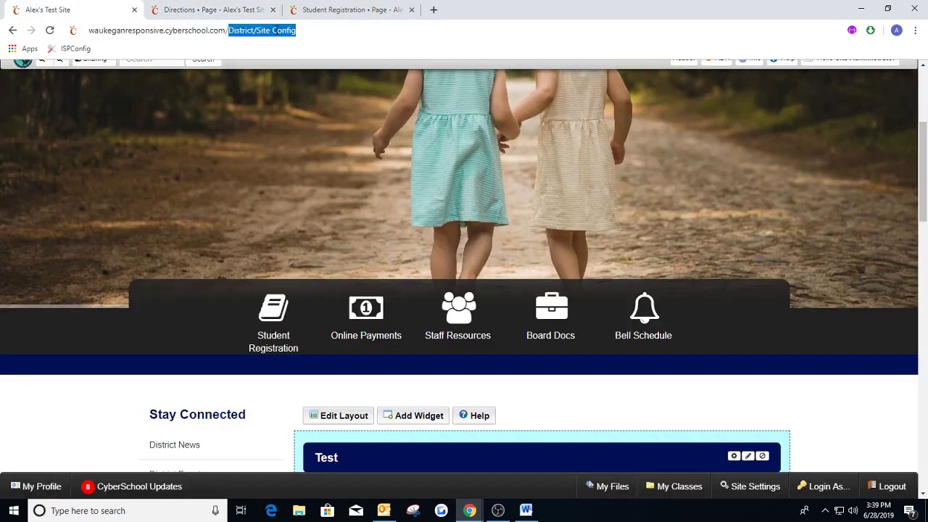
type("vents")
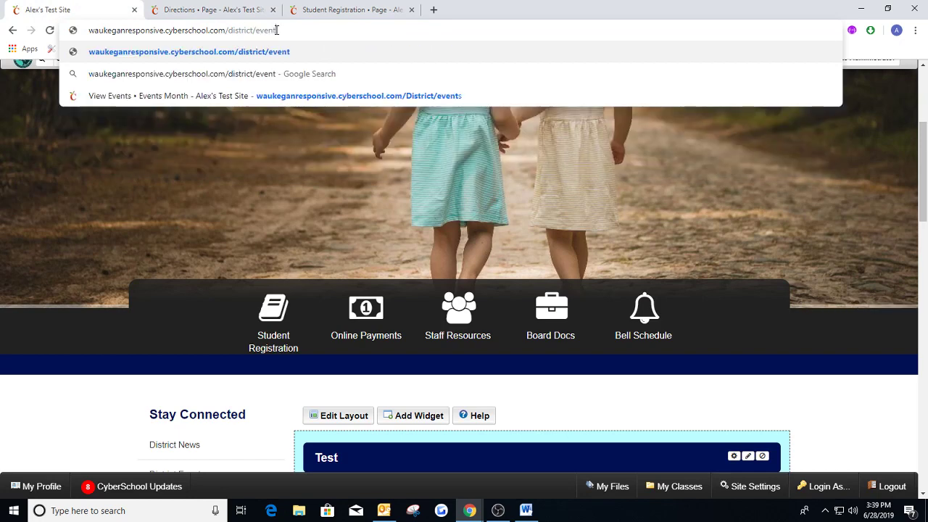
key("Return")
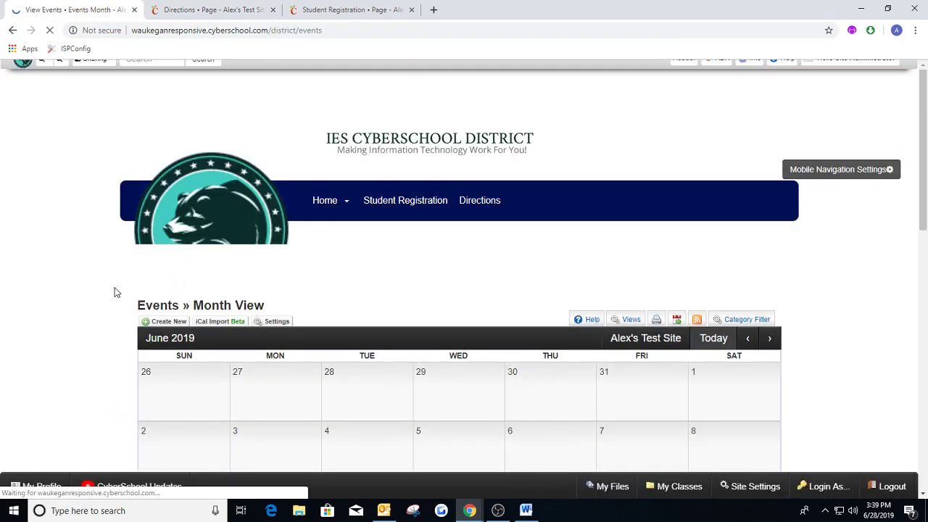
scroll(113, 289, "down", 2)
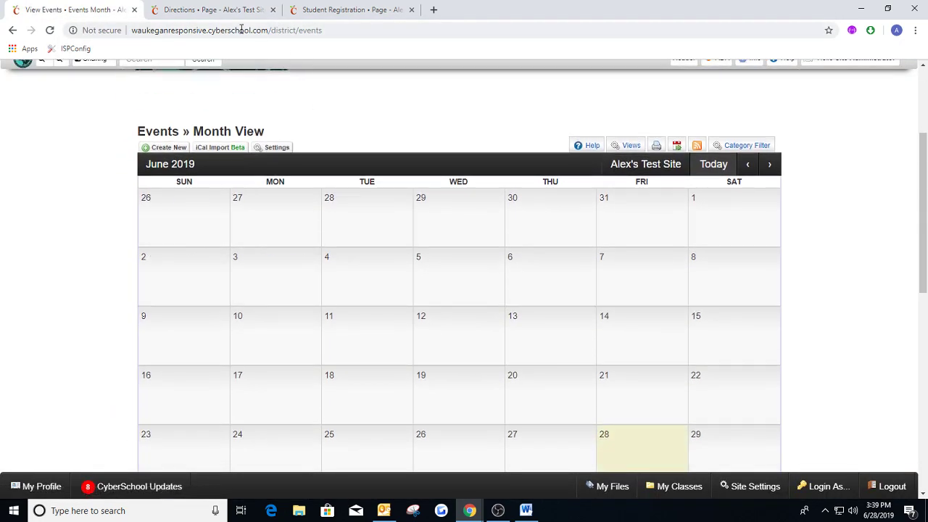
Apply the calendar link to "click here" and publish the Directions page.
left_click(210, 9)
left_click(527, 376)
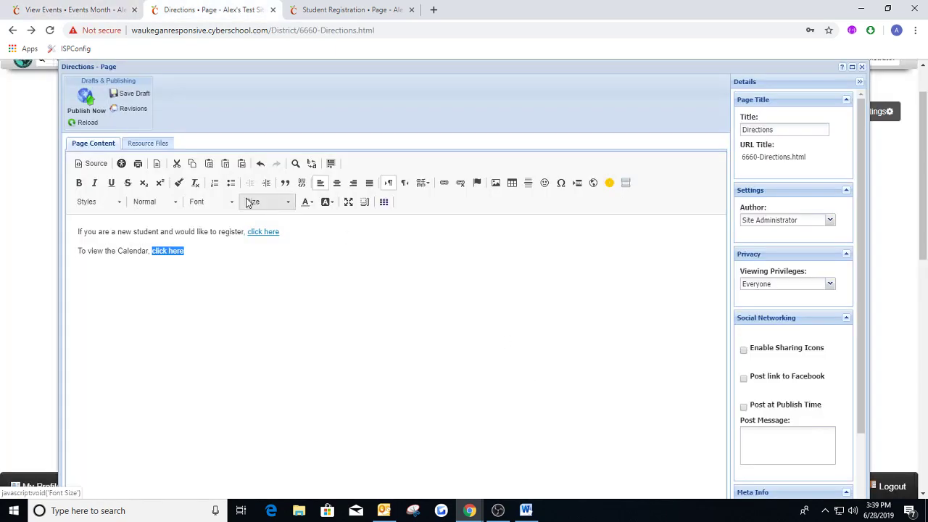
left_click(85, 101)
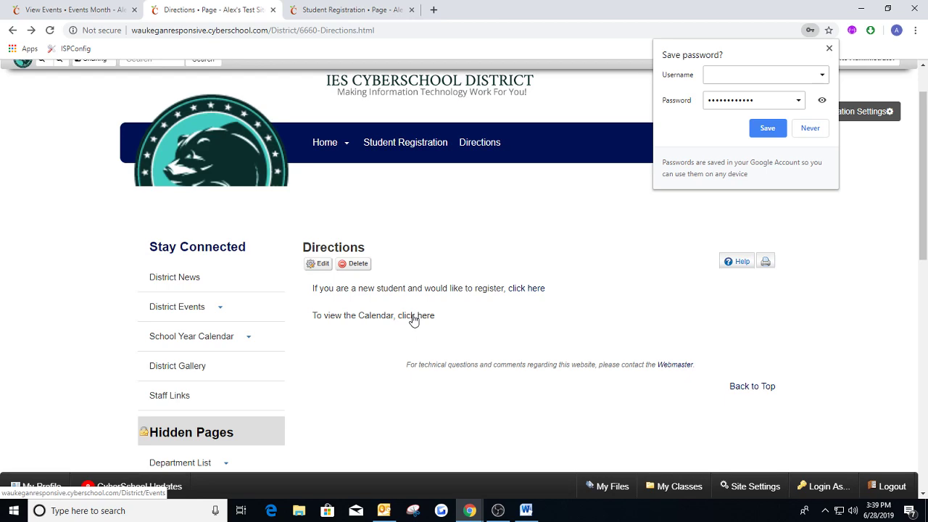
Test the calendar "click here" link on the published page and go back to the Directions page.
left_click(413, 316)
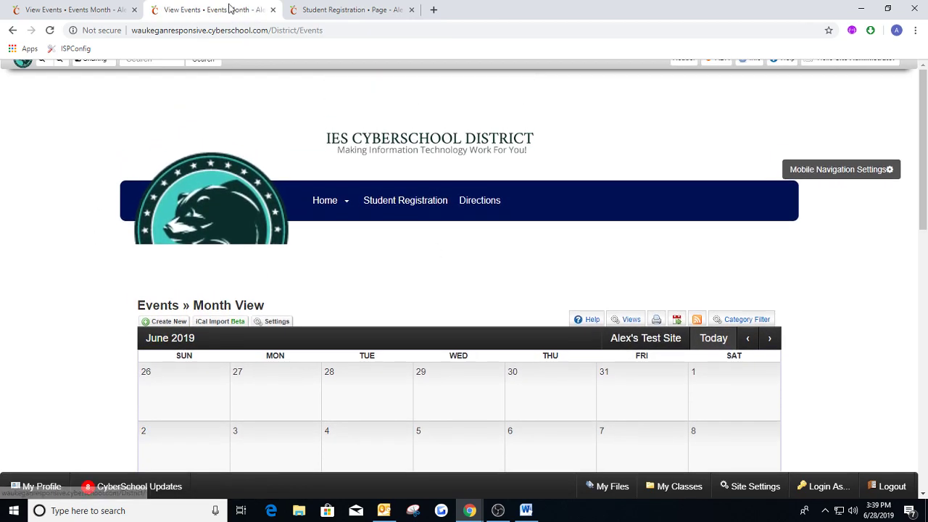
left_click(13, 30)
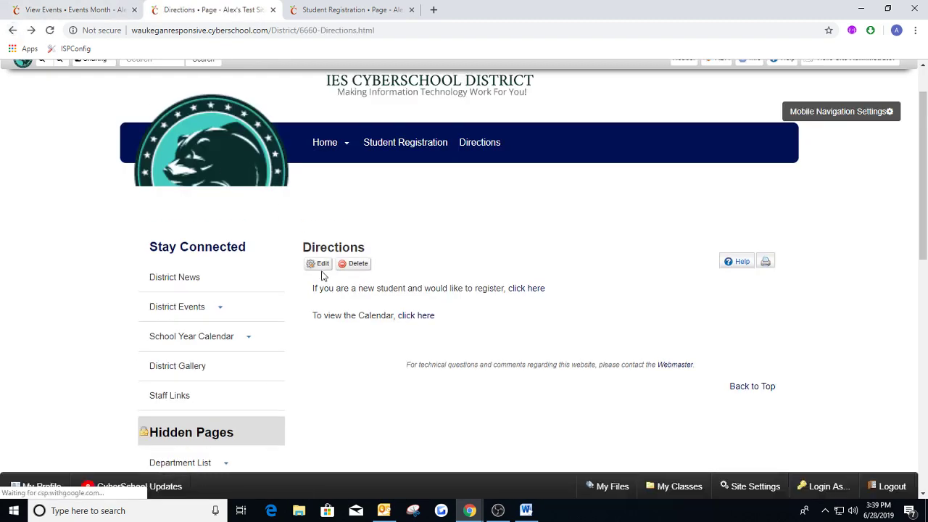
Open the Directions page for editing and start a new link after the calendar line.
left_click(320, 263)
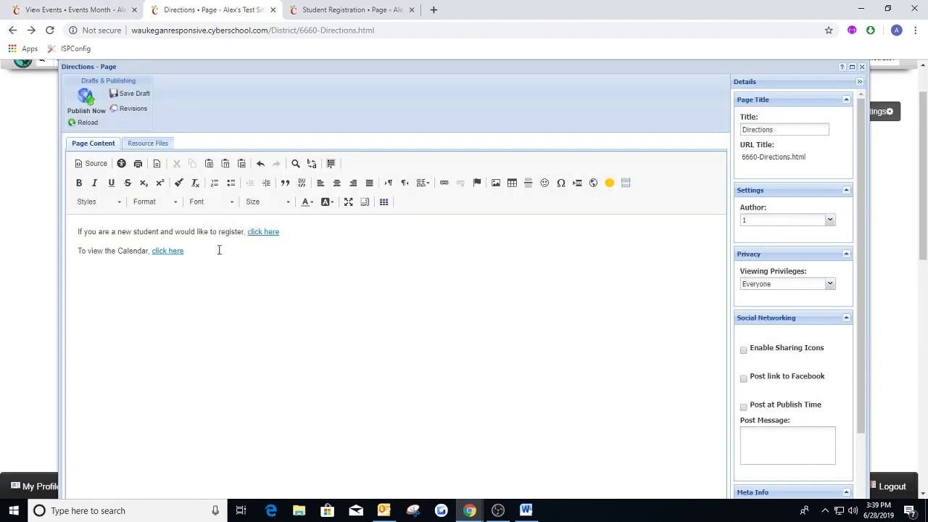
left_click(196, 250)
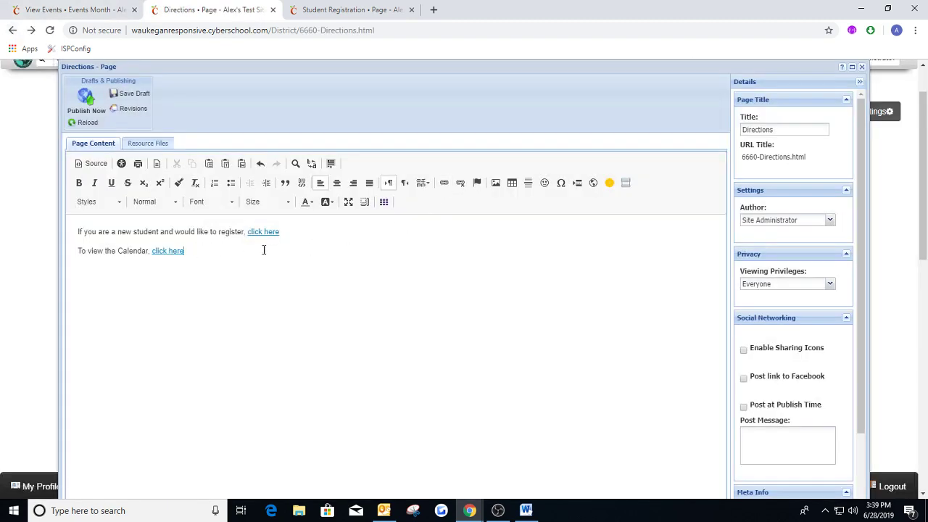
left_click(444, 182)
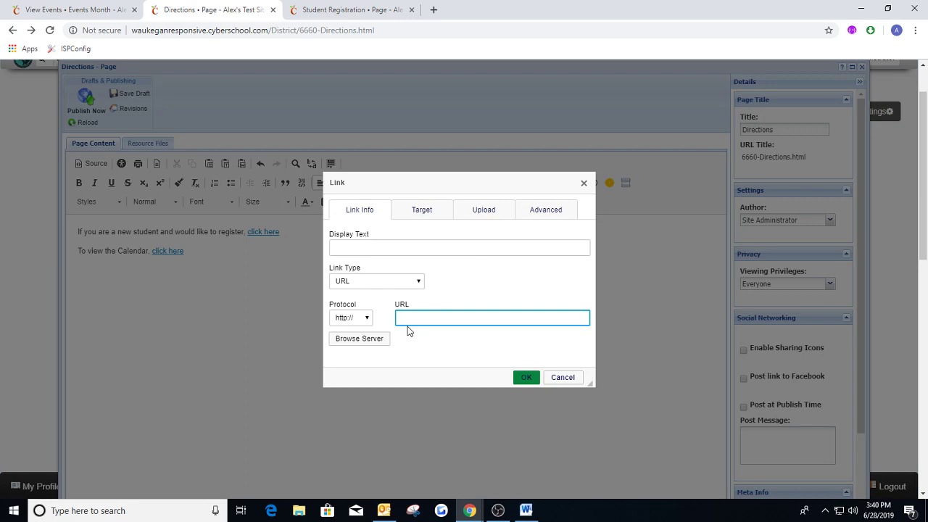
Look up the site's short title in the School Setup general settings and return to the Directions page's link dialog.
left_click(364, 12)
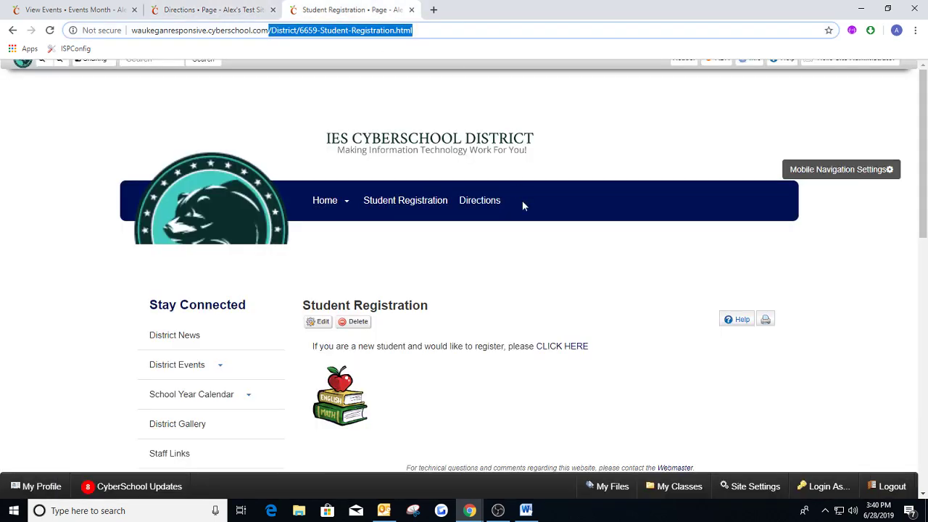
mouse_move(814, 73)
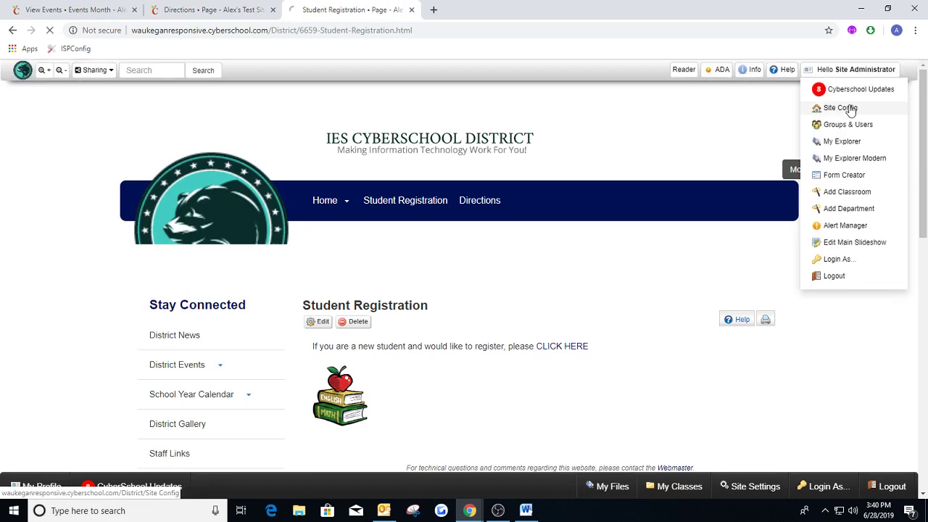
left_click(826, 107)
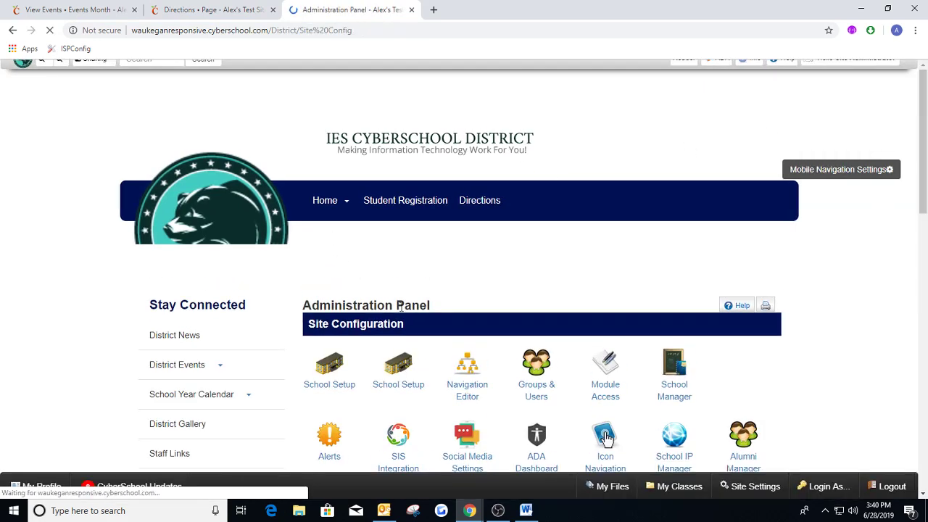
left_click(400, 371)
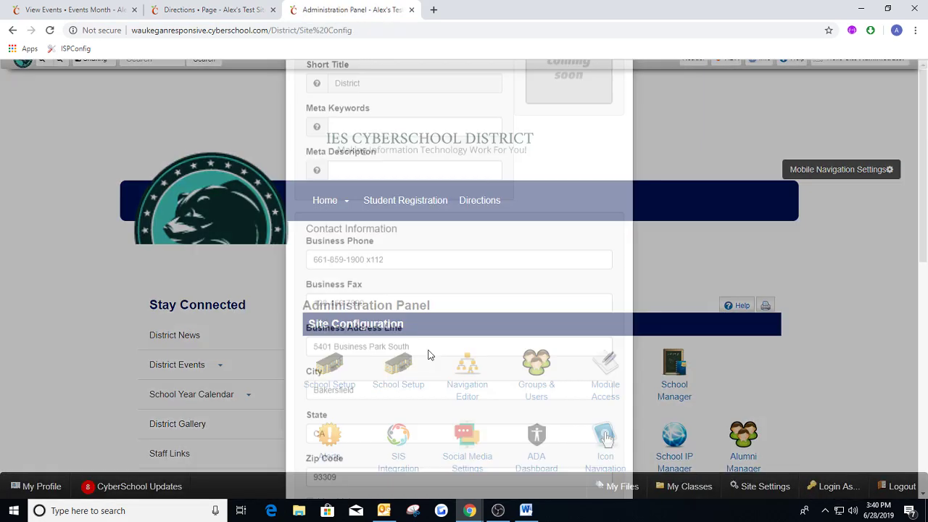
left_click_drag(370, 235, 333, 241)
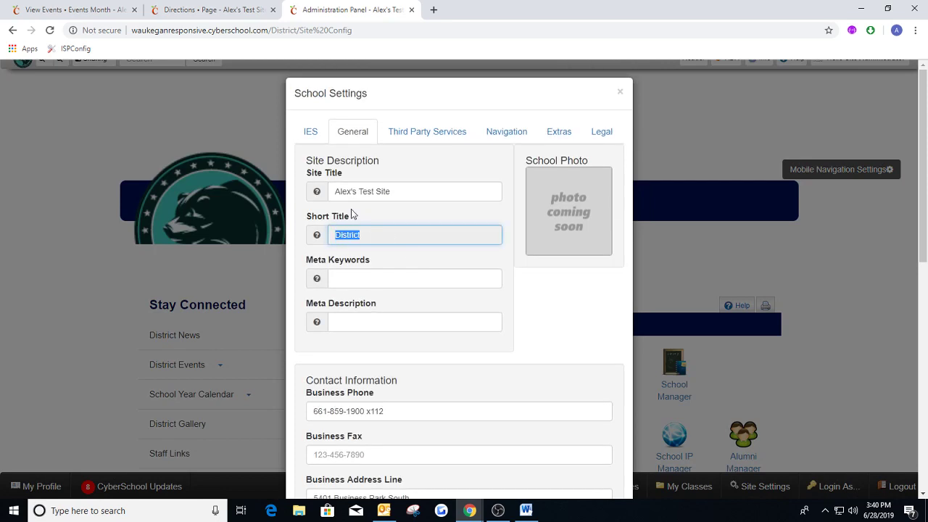
left_click(369, 237)
left_click(215, 10)
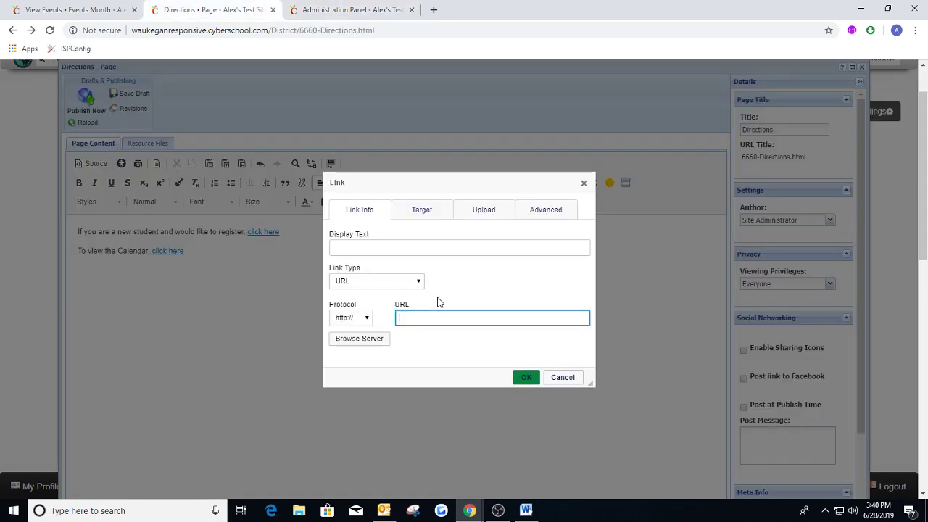
Draft a link with display text "Jefferson High School Calendar" and URL /JHS/Events, and clear both fields again.
type("/JHS/")
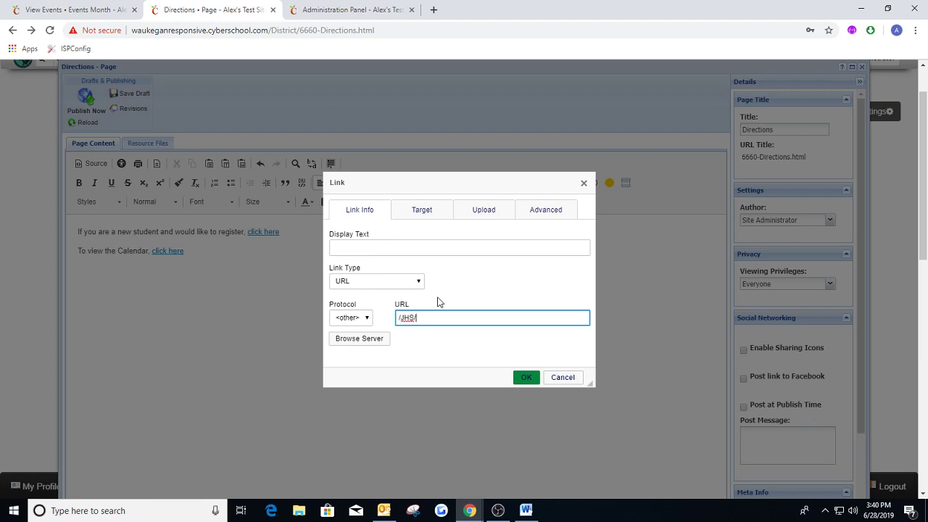
left_click(387, 249)
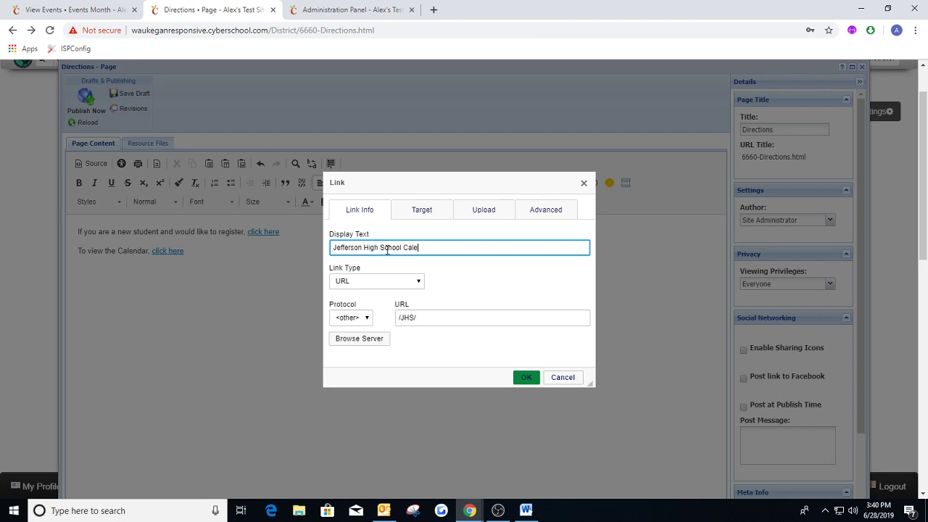
left_click(448, 313)
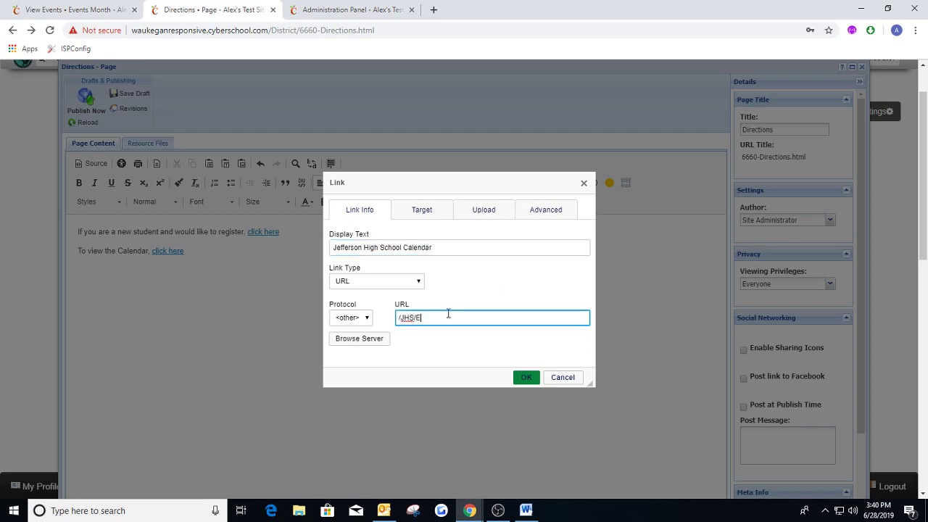
type("Events")
left_click_drag(450, 316, 396, 320)
key("BackSpace")
left_click_drag(445, 247, 342, 250)
key("BackSpace")
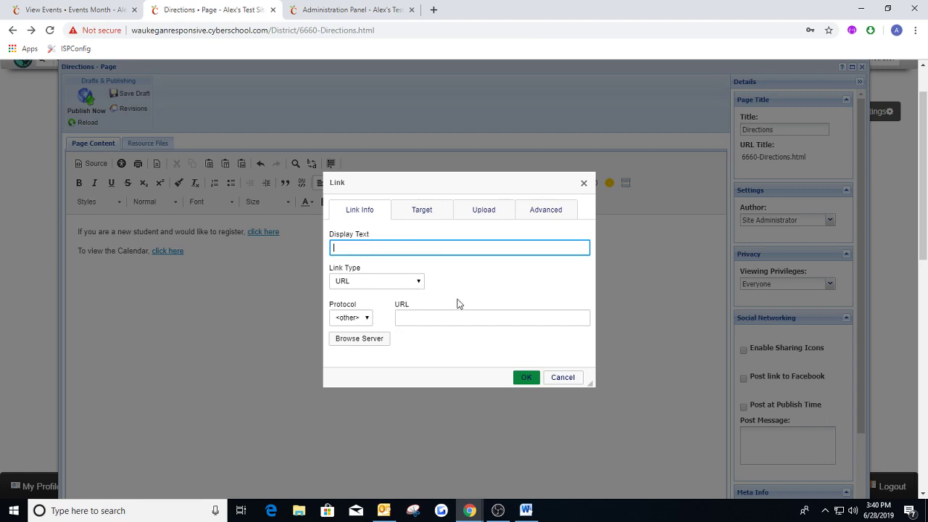
Discard the empty link and publish the Directions page.
left_click(583, 182)
left_click(523, 110)
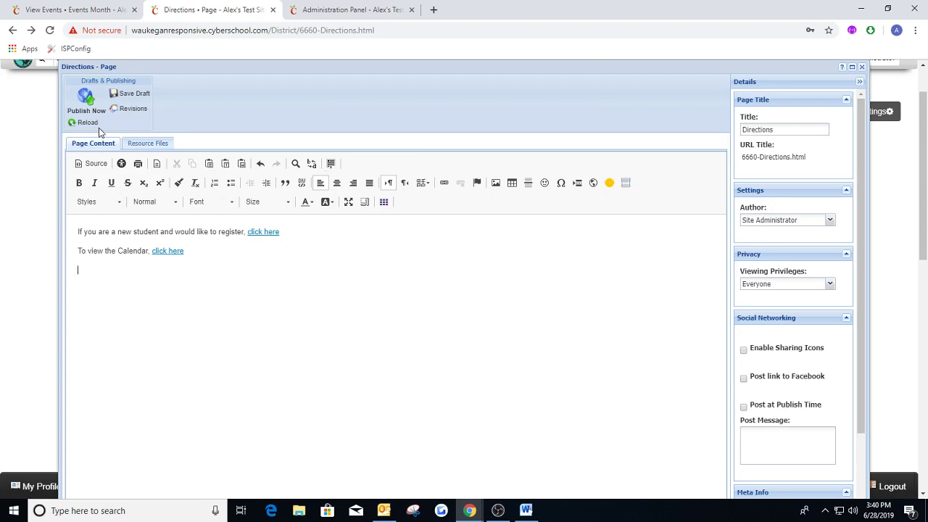
left_click(86, 100)
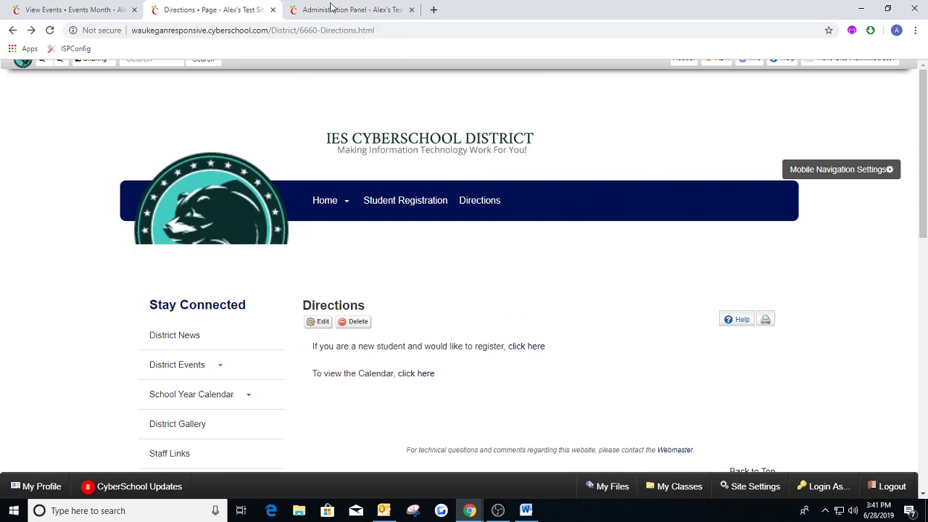
Return to the Administration Panel, close the School Settings and open the Navigation Editor.
left_click(330, 10)
left_click(621, 94)
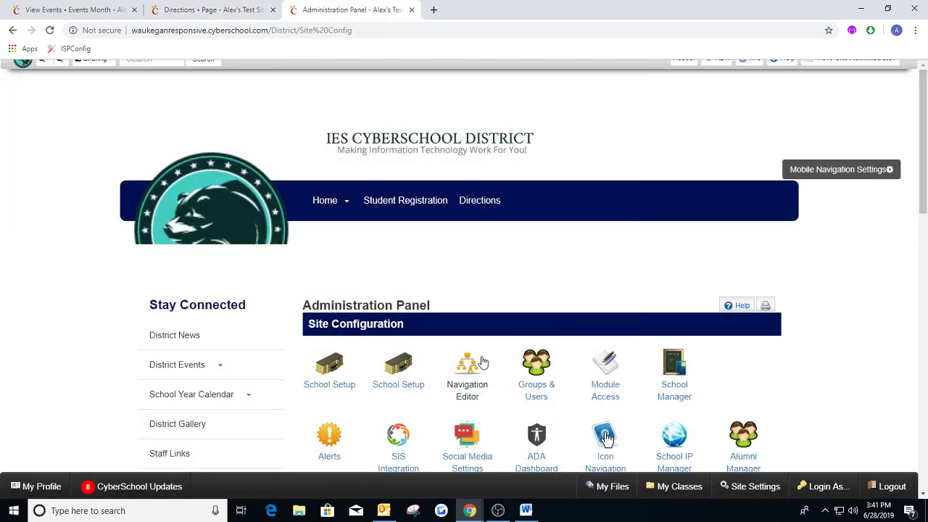
scroll(483, 361, "down", 1)
left_click(470, 308)
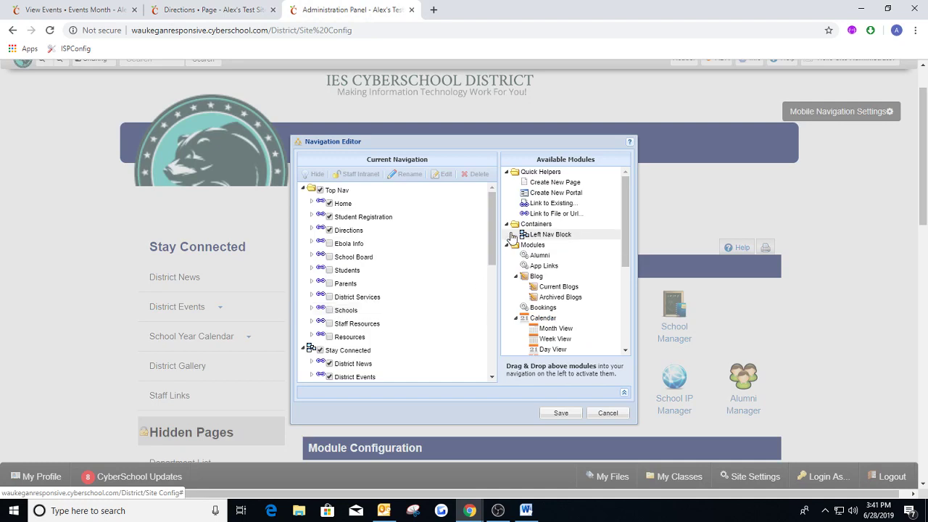
Try a Link to Existing item below Directions in Top Nav, browsing the available departments and classes, and delete the item.
left_click(544, 203)
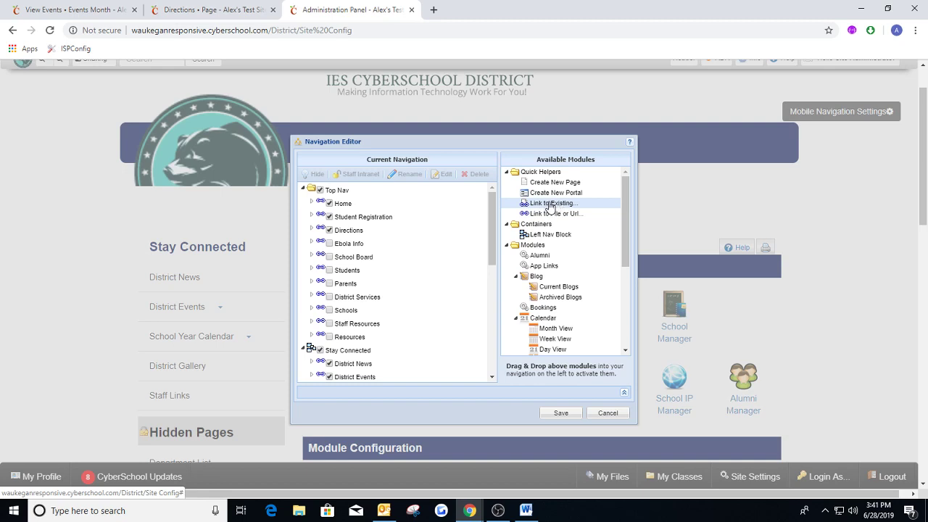
left_click_drag(551, 207, 346, 241)
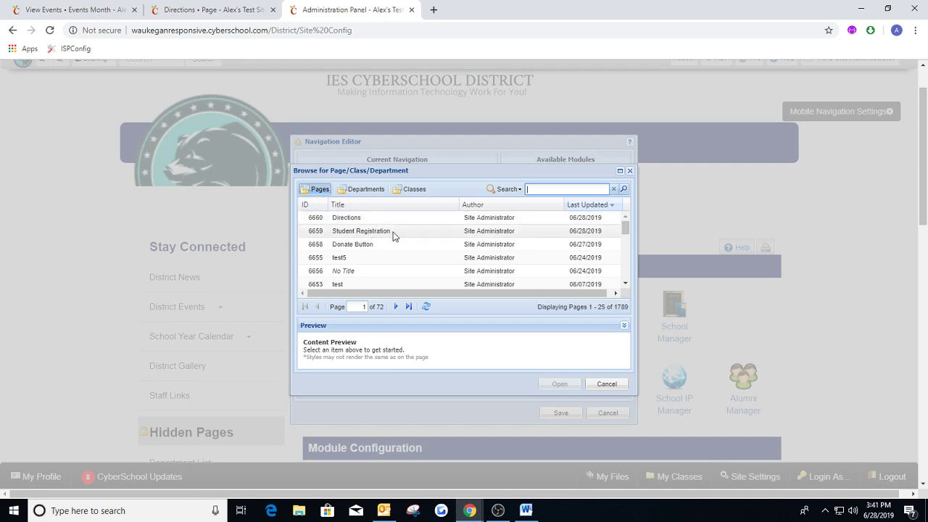
left_click(365, 192)
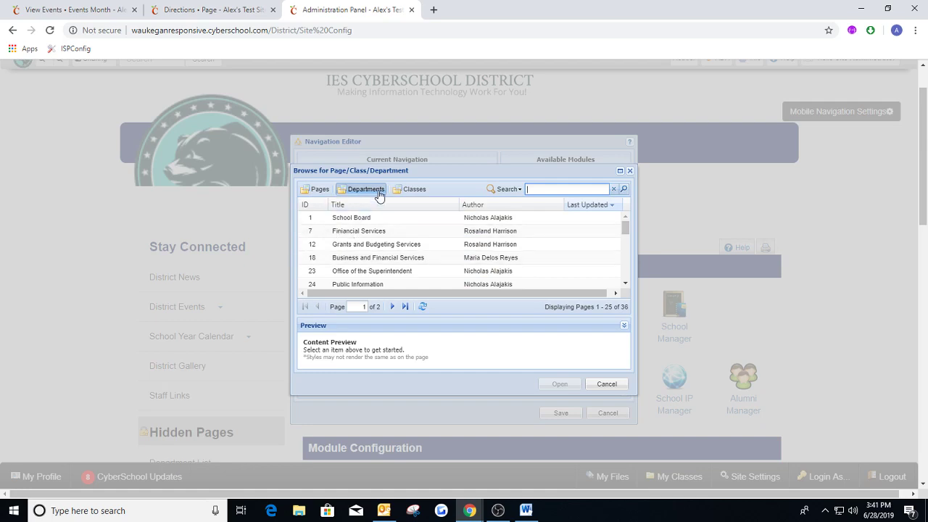
left_click(409, 189)
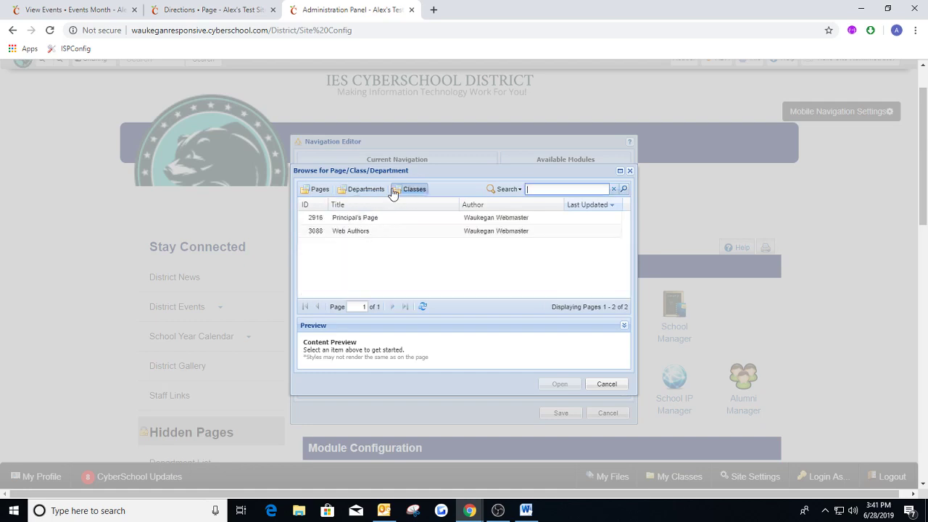
left_click(629, 170)
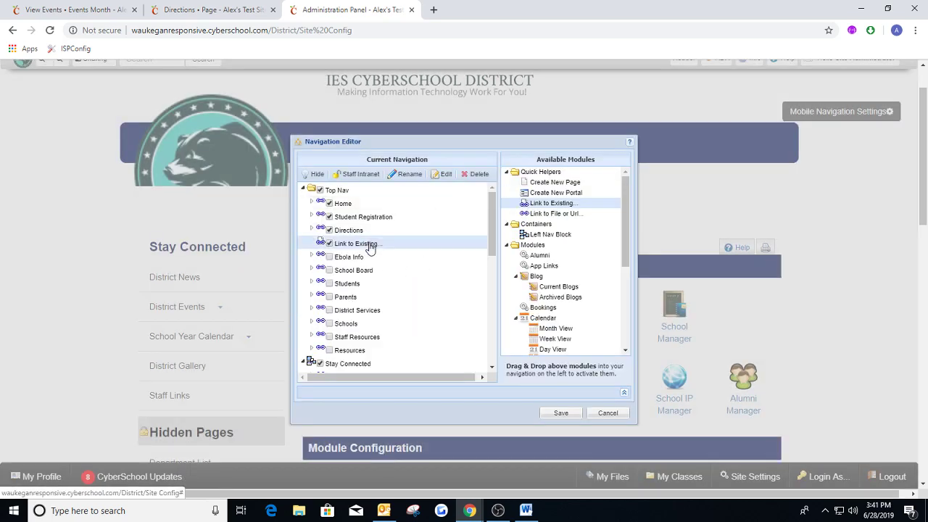
left_click(475, 173)
left_click(438, 295)
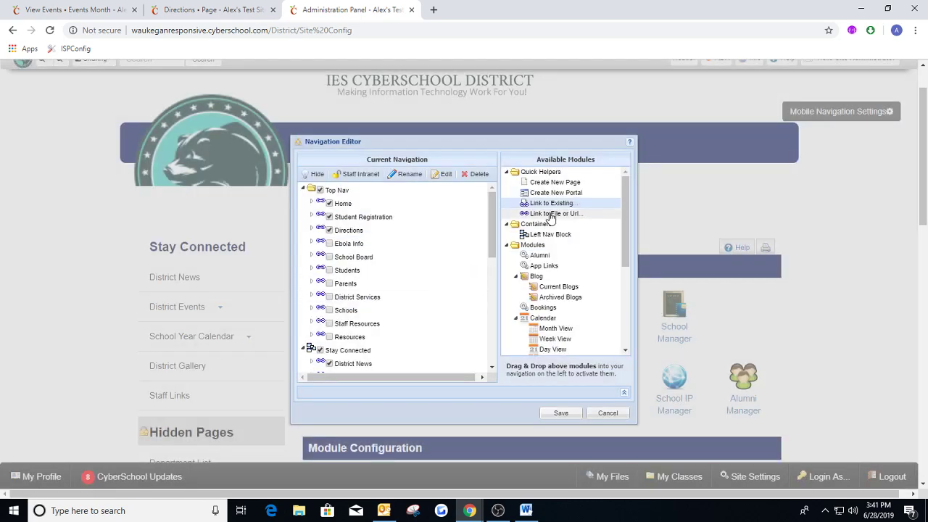
Add a Link to File or Url item below Directions in Top Nav and copy /District/6660-Directions.html from the Directions page's address.
left_click_drag(551, 219, 364, 241)
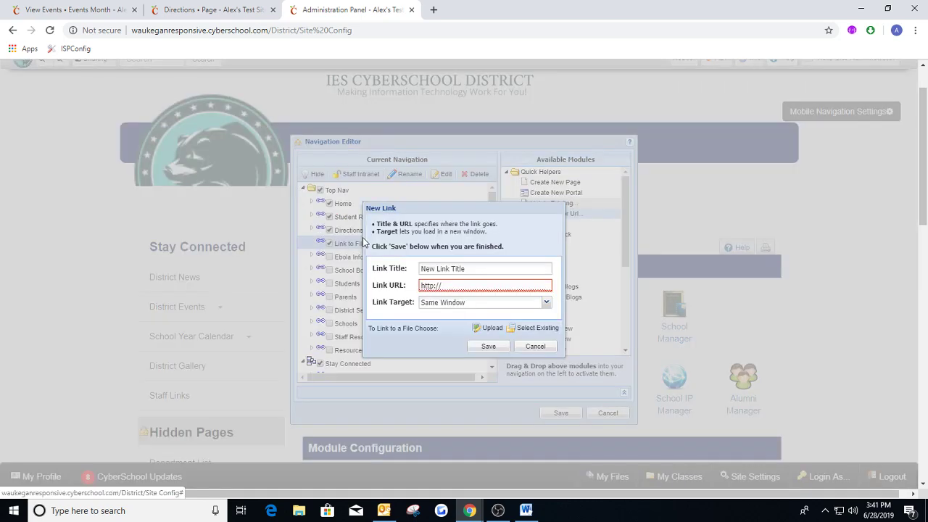
left_click_drag(457, 268, 419, 268)
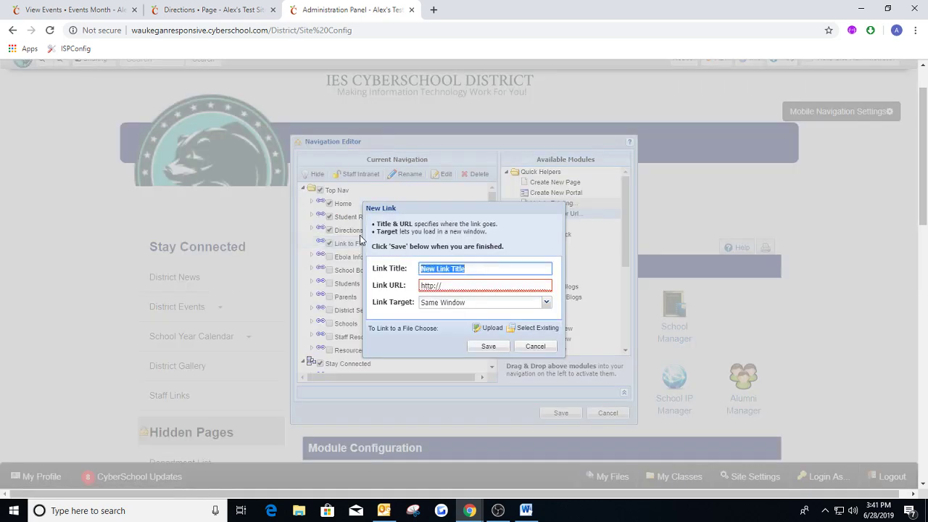
left_click(213, 9)
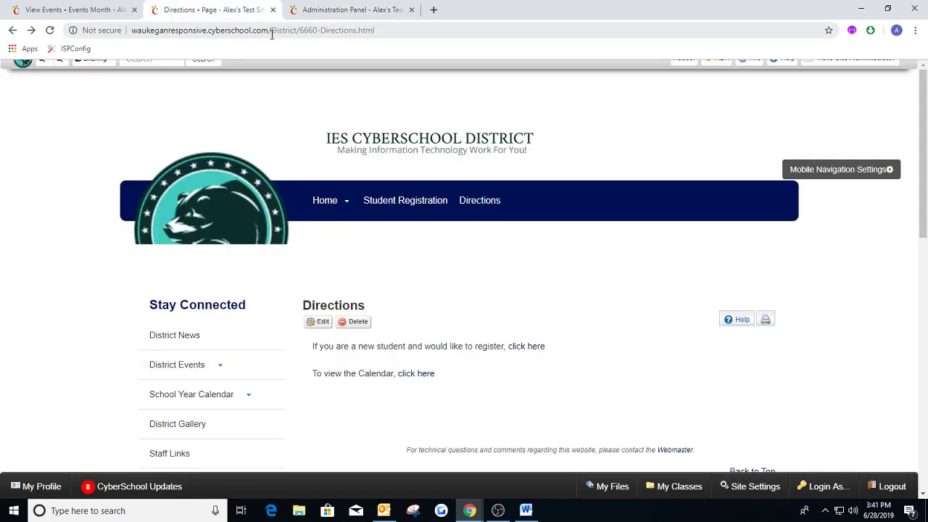
left_click_drag(271, 30, 379, 30)
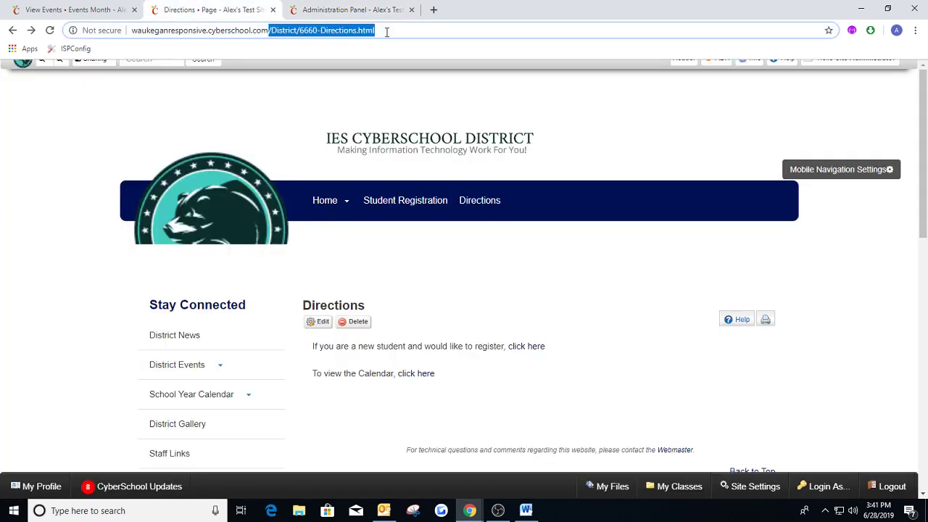
left_click(348, 9)
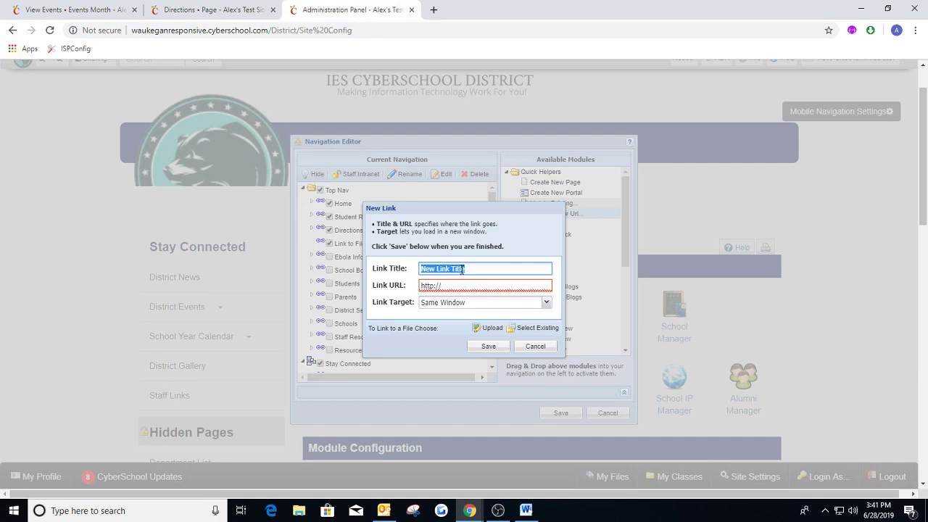
Title the new link Directions2, set its URL to /District/6660-Directions.html, and save the link and the navigation.
type("D")
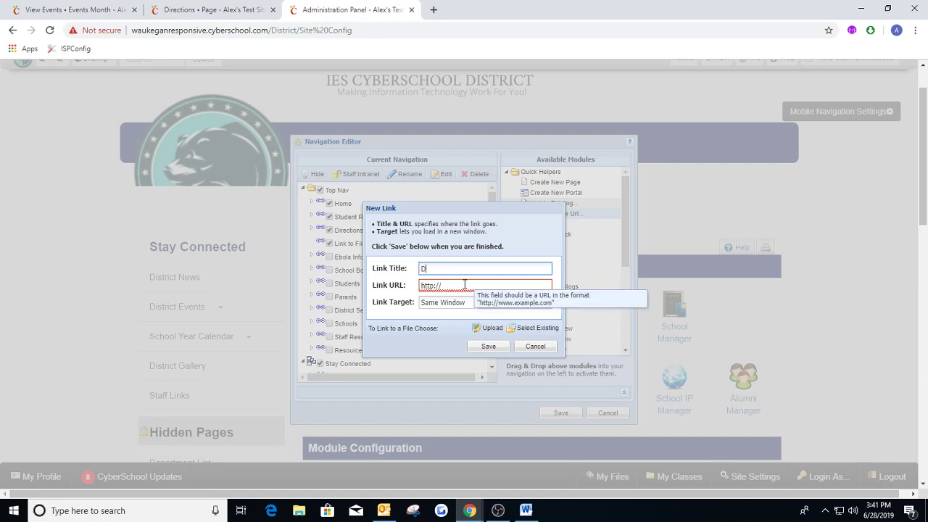
type("irections")
left_click(463, 285)
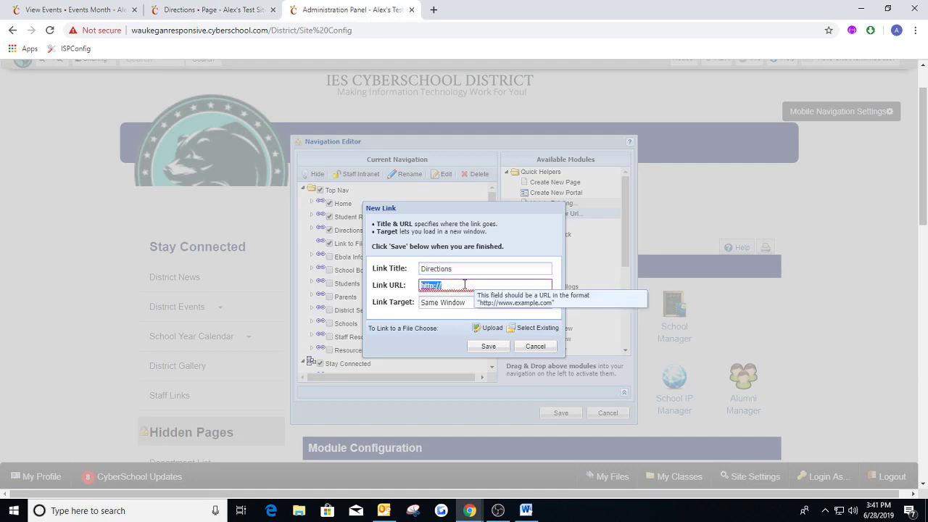
type("/District/6660/Directions.html")
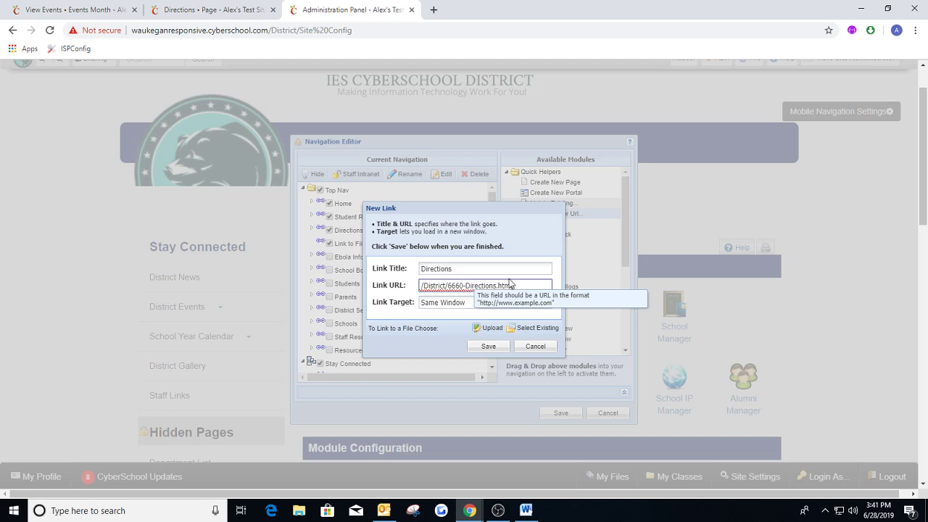
left_click(489, 268)
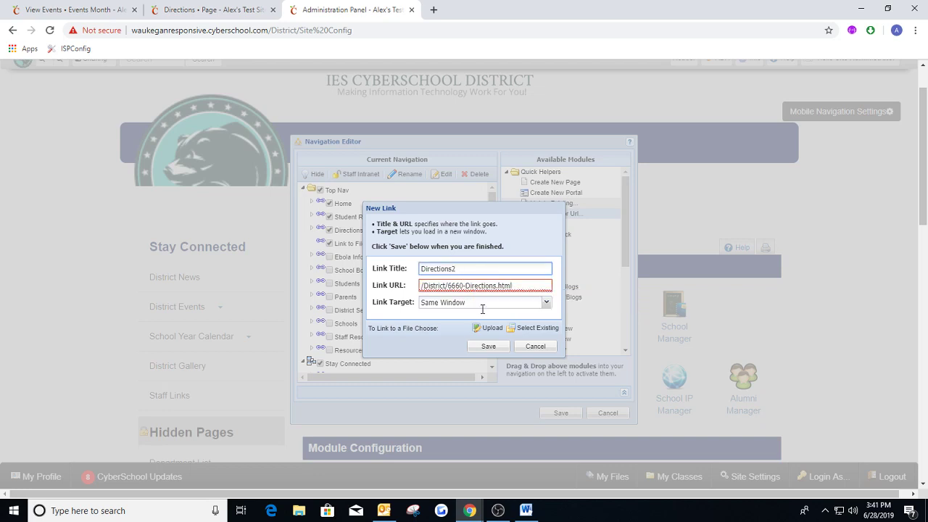
left_click(489, 345)
left_click(560, 413)
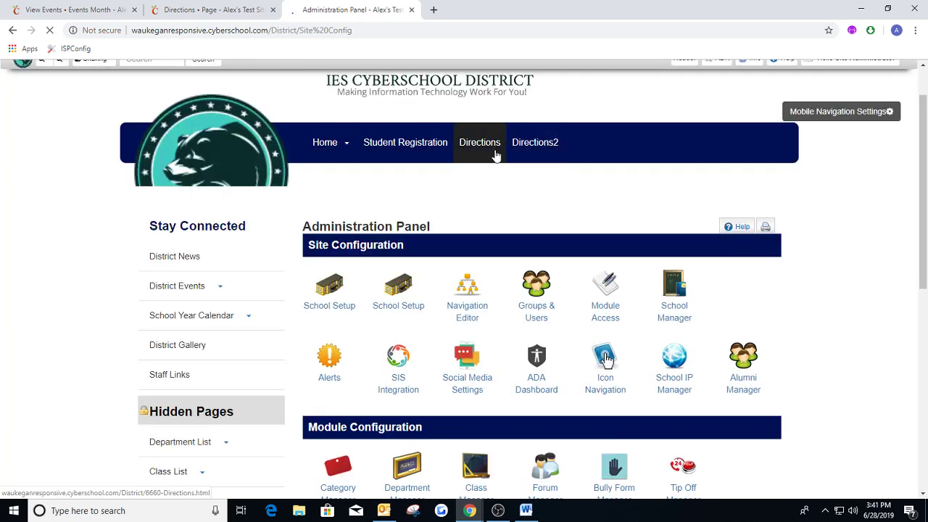
Open the Directions page from the site navigation and view its text links.
left_click(481, 144)
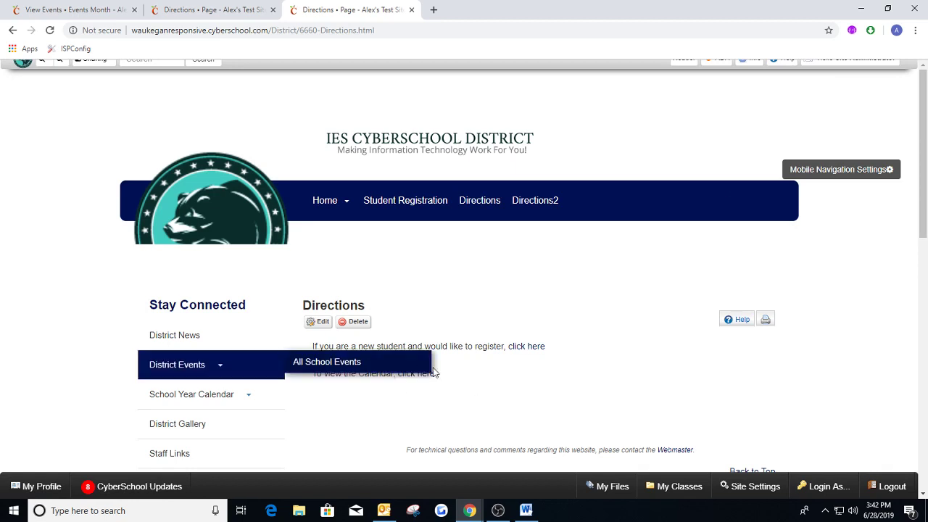
scroll(526, 301, "down", 1)
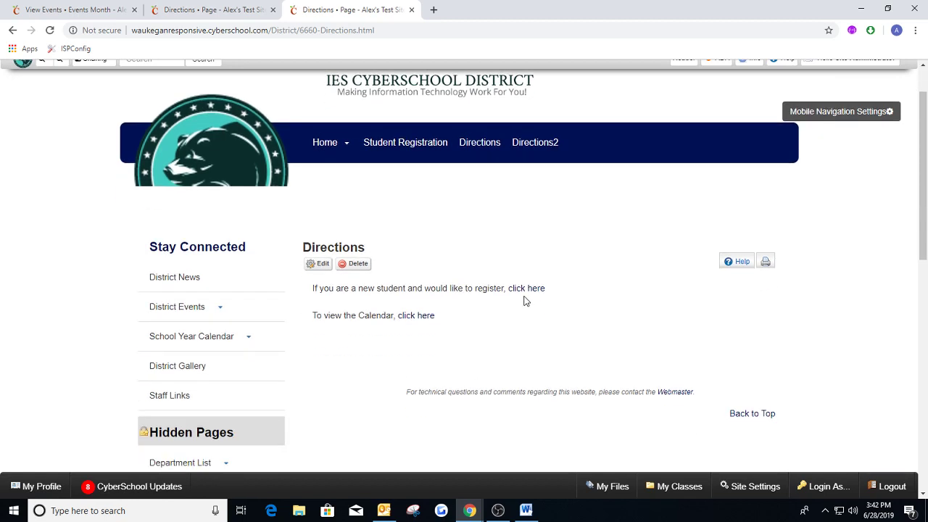